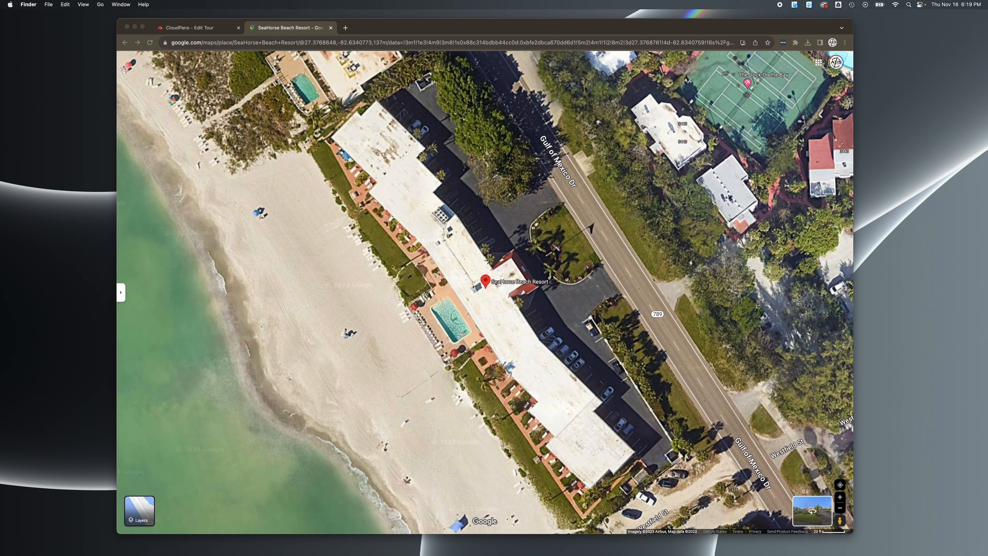
# Capture a screenshot of the satellite map area around the SeaHorse Beach Resort building and hide the browser
pyautogui.moveTo(254, 74); pyautogui.dragTo(722, 517)
pyautogui.click(459, 30)
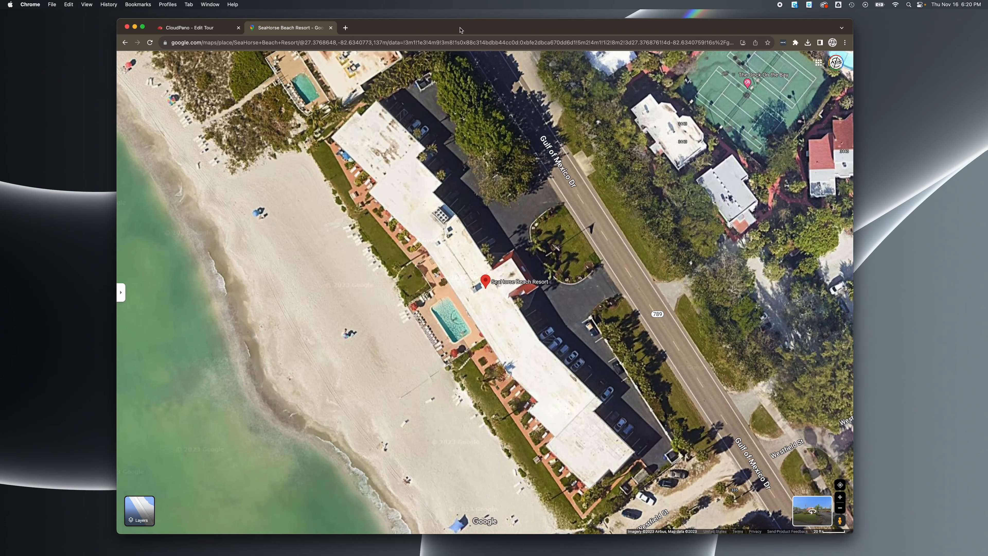
pyautogui.press('super+h')
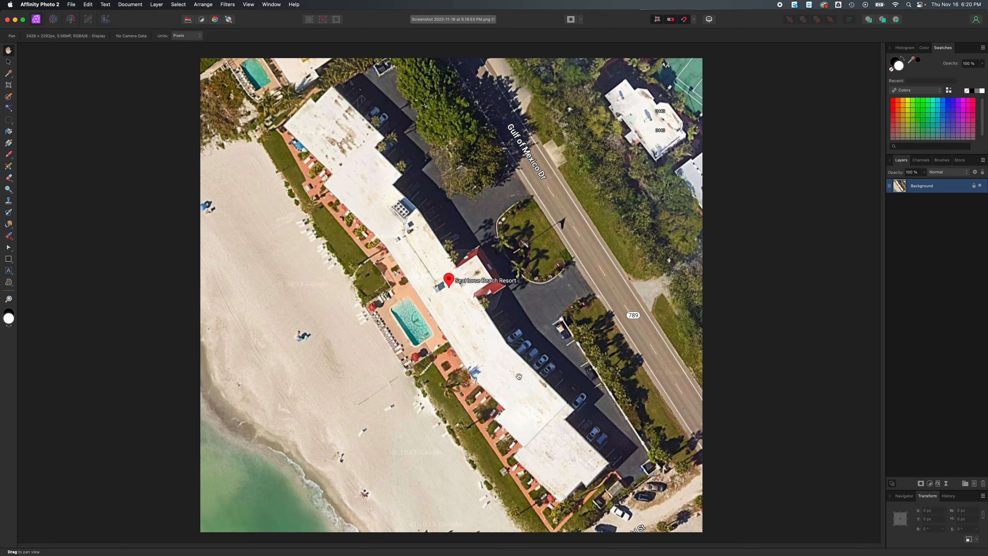
# Draw a red-filled rectangle with no stroke, about 370 × 168 px, over the roof near the building's southern end
pyautogui.scroll(5, 518, 376)
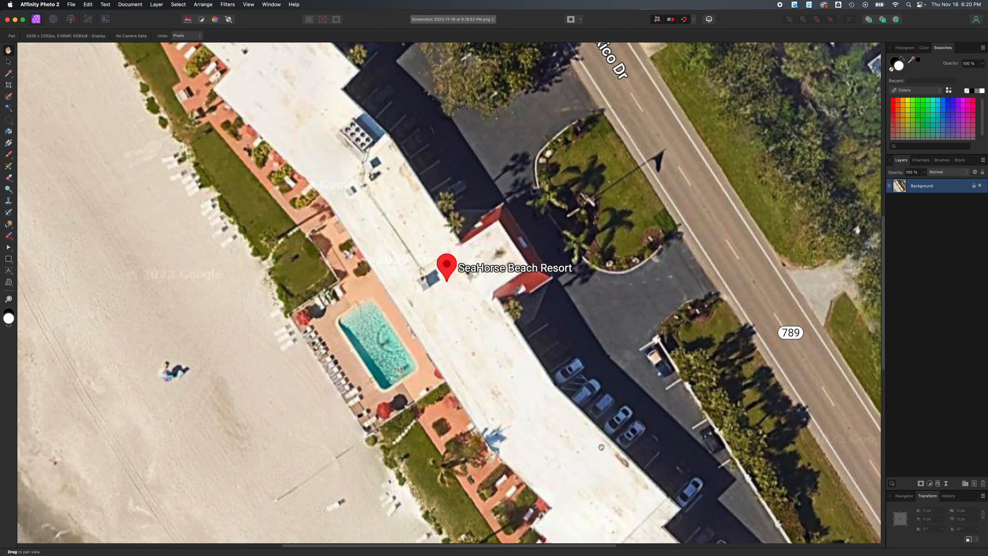
pyautogui.scroll(3, 462, 270)
pyautogui.moveTo(463, 271); pyautogui.dragTo(395, 228)
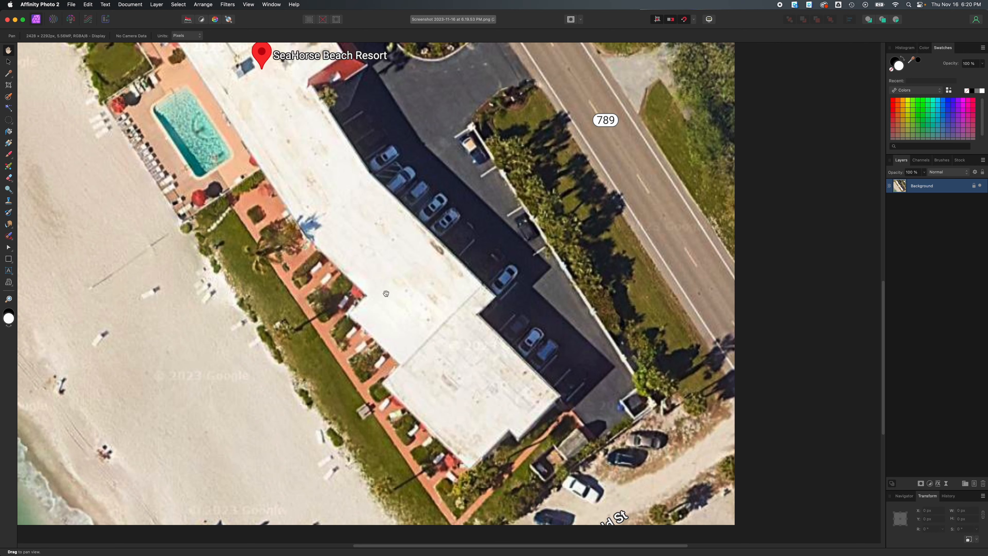
pyautogui.click(7, 259)
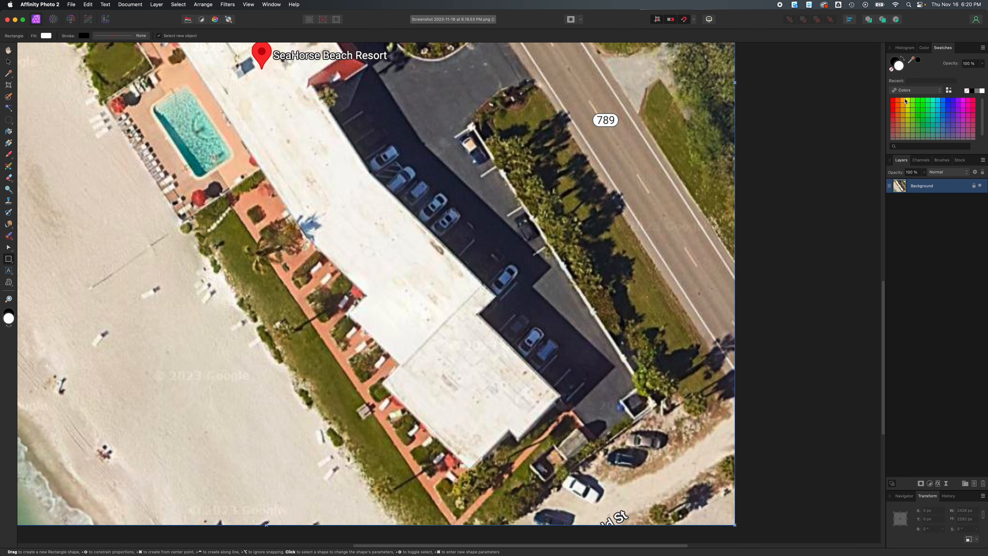
pyautogui.click(893, 101)
pyautogui.click(895, 61)
pyautogui.click(892, 69)
pyautogui.click(902, 72)
pyautogui.moveTo(379, 312); pyautogui.dragTo(522, 377)
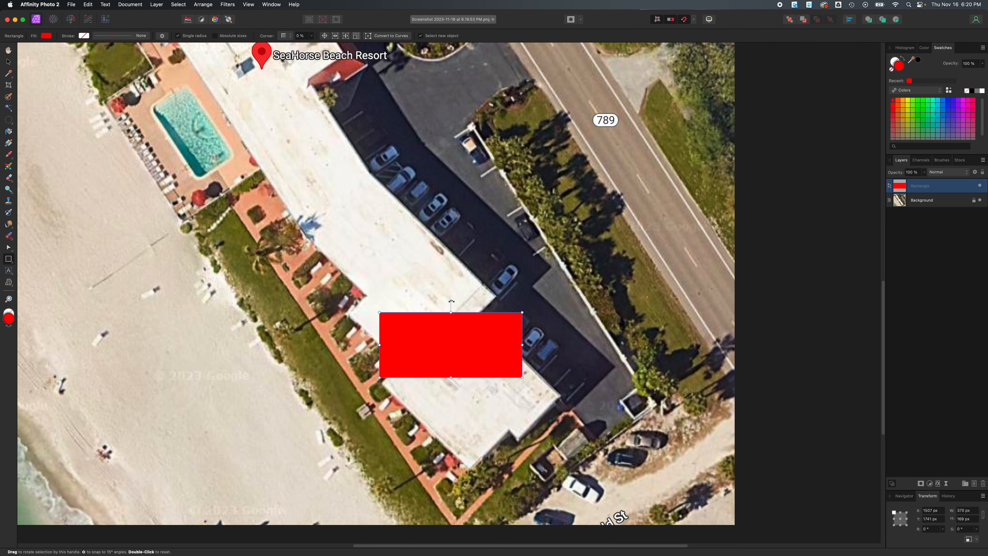
# Rotate the red rectangle to about 46°, move it onto the roof section and resize it to about 296 × 245 px
pyautogui.moveTo(451, 301); pyautogui.dragTo(404, 298)
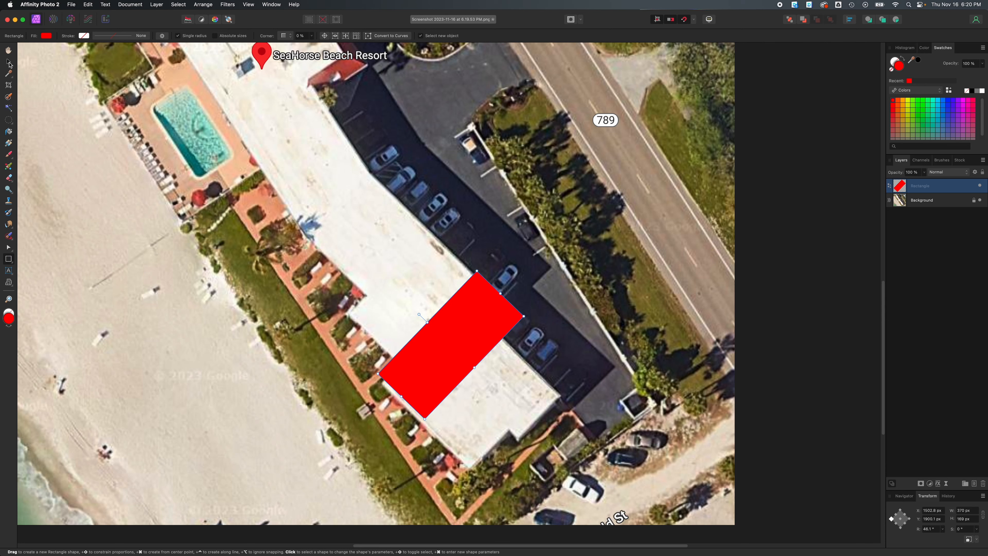
pyautogui.click(8, 62)
pyautogui.moveTo(476, 329); pyautogui.dragTo(426, 289)
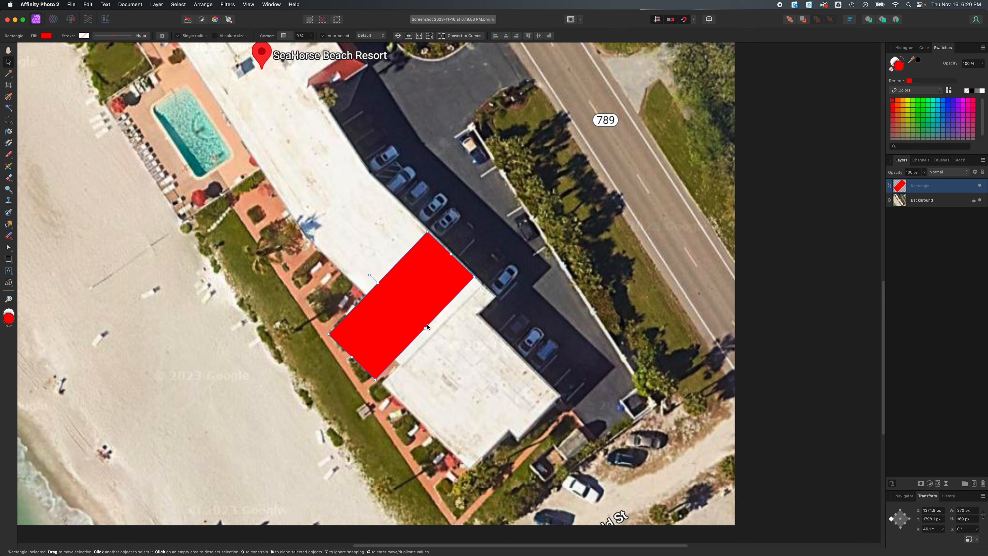
pyautogui.moveTo(425, 328); pyautogui.dragTo(445, 348)
pyautogui.moveTo(364, 365); pyautogui.dragTo(382, 345)
pyautogui.moveTo(441, 304)
pyautogui.mouseDown()
pyautogui.moveTo(454, 359)
pyautogui.moveTo(477, 374)
pyautogui.moveTo(438, 299)
pyautogui.mouseUp()
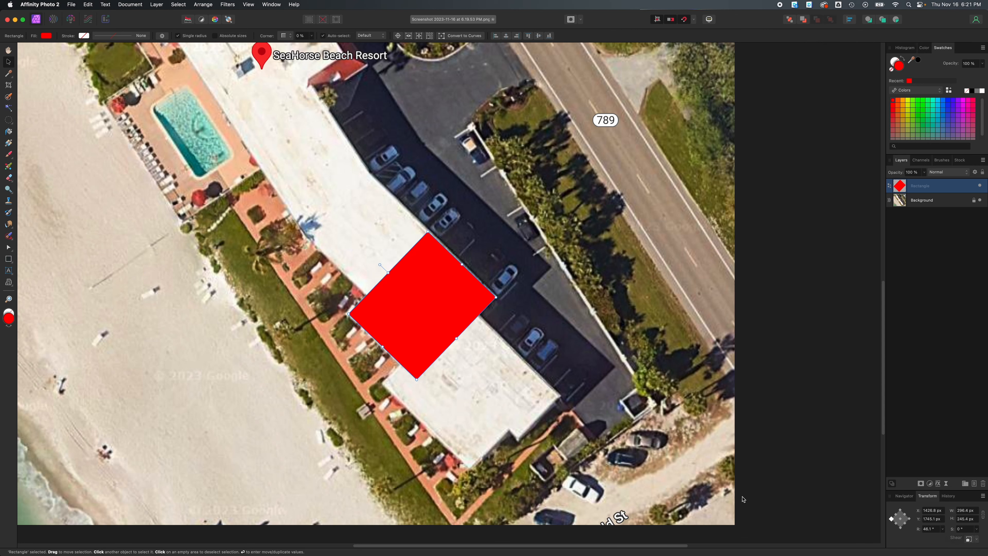
# Turn the red rectangle back to horizontal and rotate it to 46° so it matches the roof's angle
pyautogui.moveTo(384, 266); pyautogui.dragTo(425, 259)
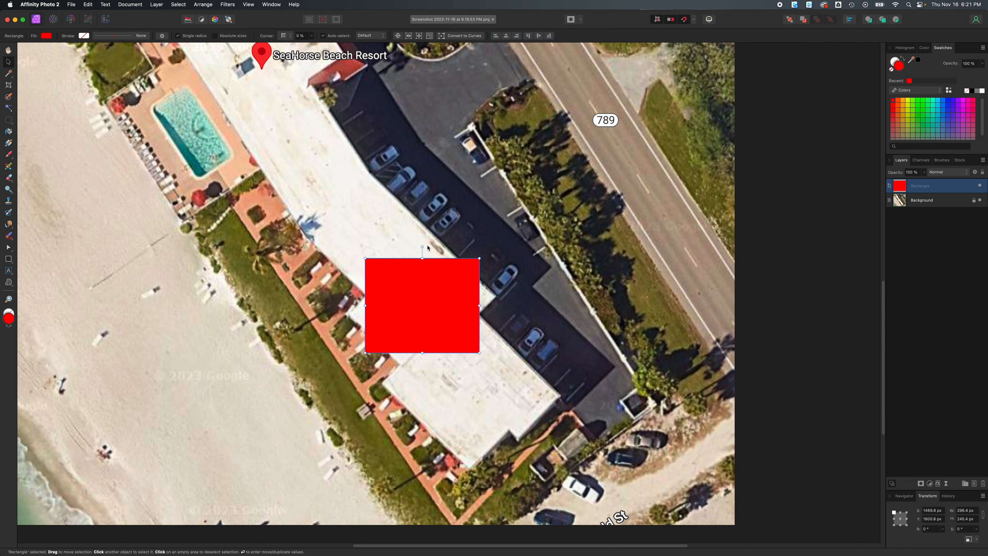
pyautogui.moveTo(422, 246); pyautogui.dragTo(374, 259)
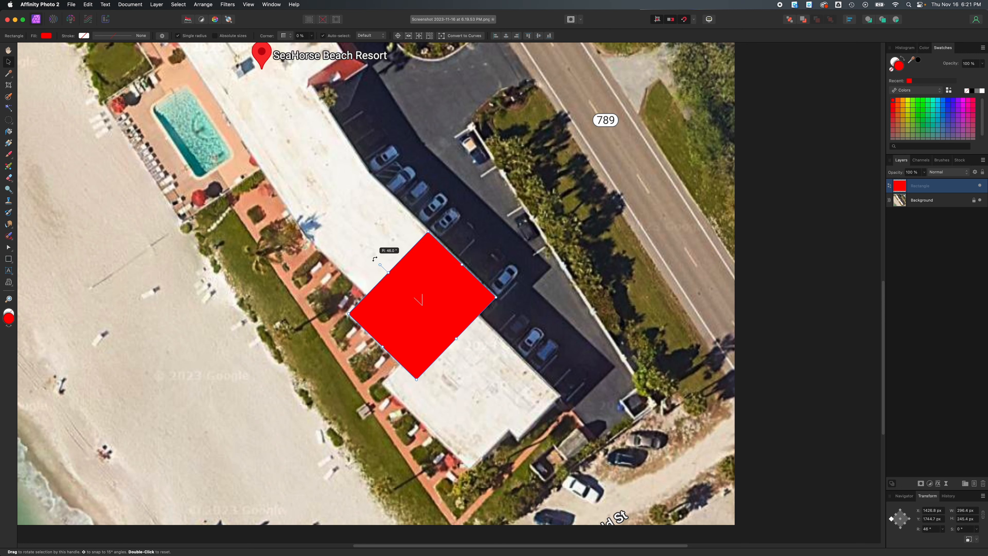
pyautogui.moveTo(374, 258); pyautogui.dragTo(376, 260)
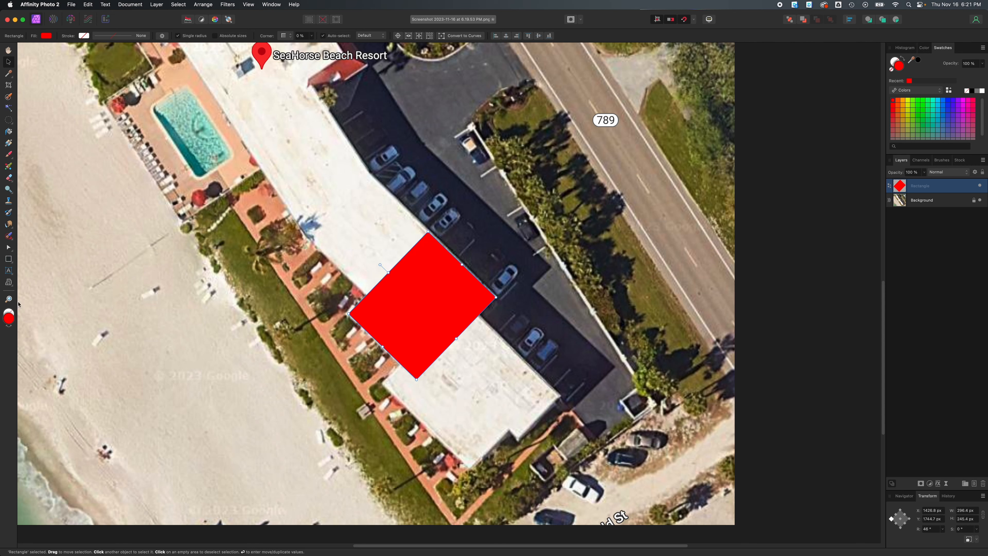
# Switch to Lightroom Classic and open the Room 233 02-Edit panorama in Affinity Photo 2 for editing
pyautogui.press('super+h')
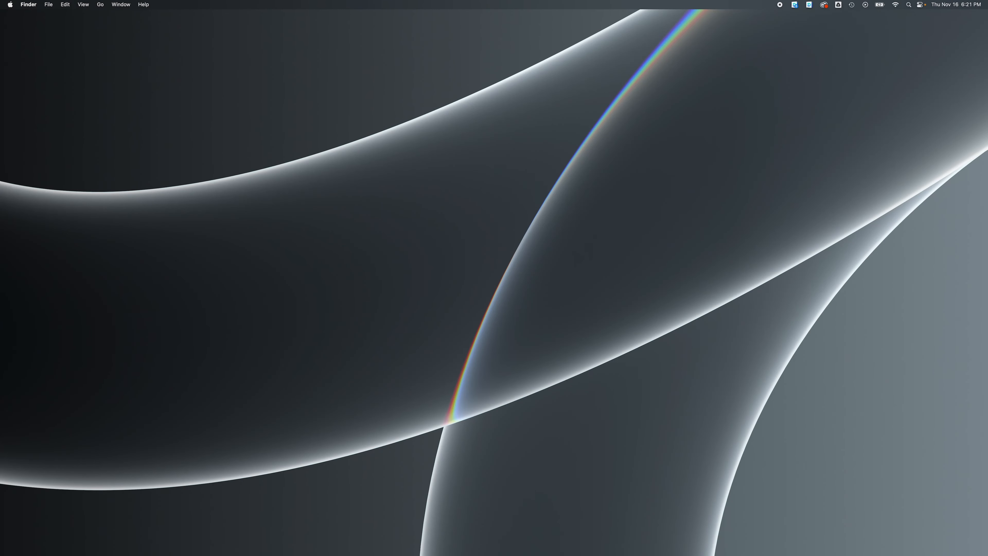
pyautogui.press('super+Tab')
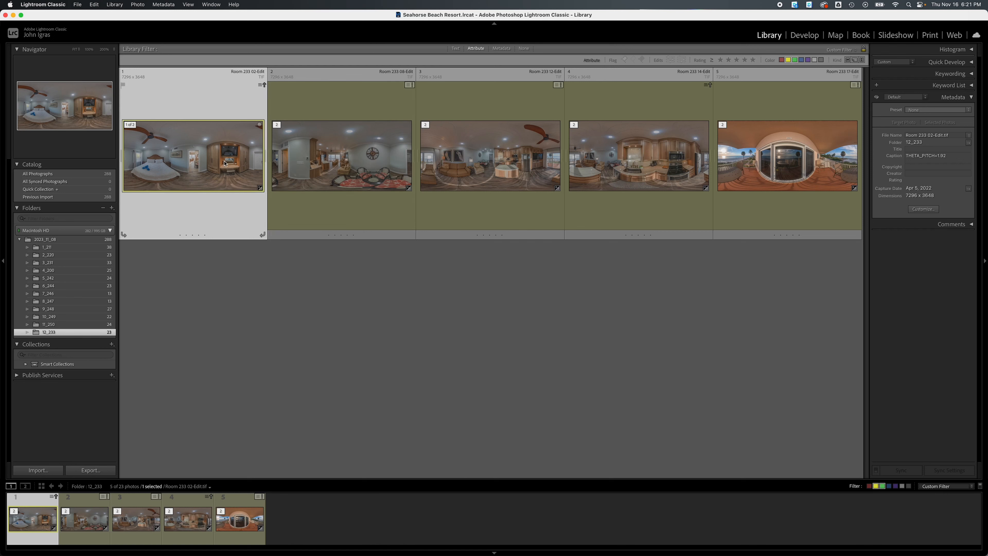
pyautogui.rightClick(209, 162)
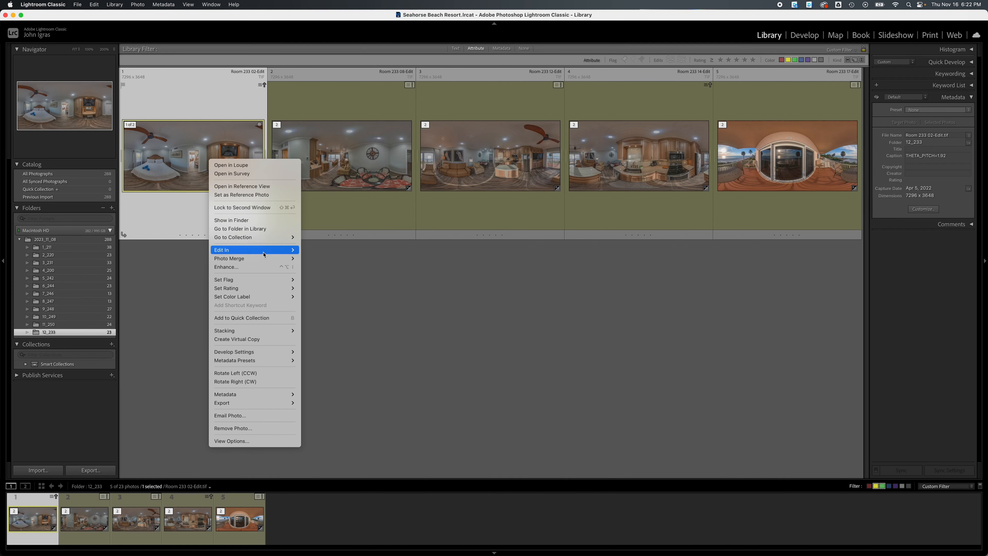
pyautogui.moveTo(272, 250)
pyautogui.click(342, 275)
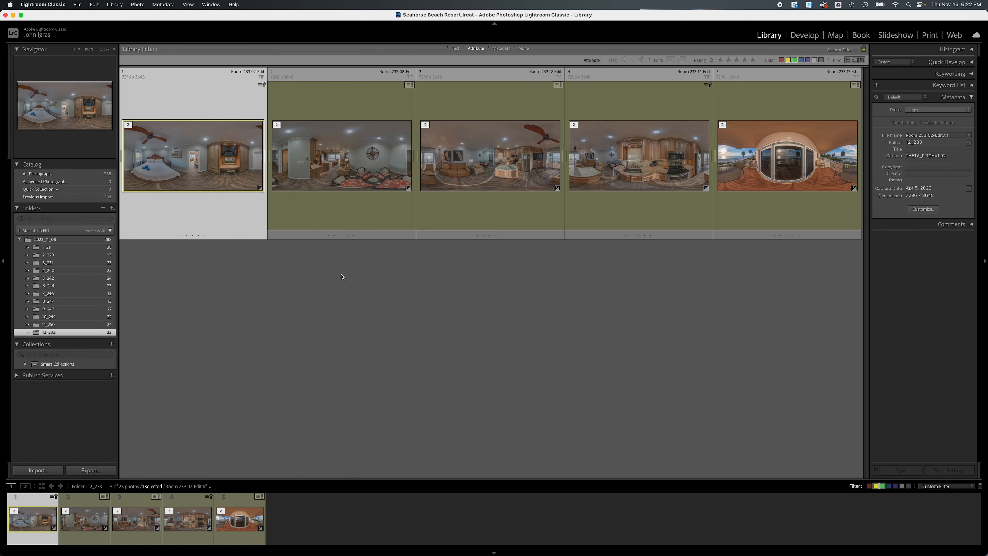
pyautogui.click(545, 284)
pyautogui.rightClick(209, 162)
pyautogui.moveTo(251, 246)
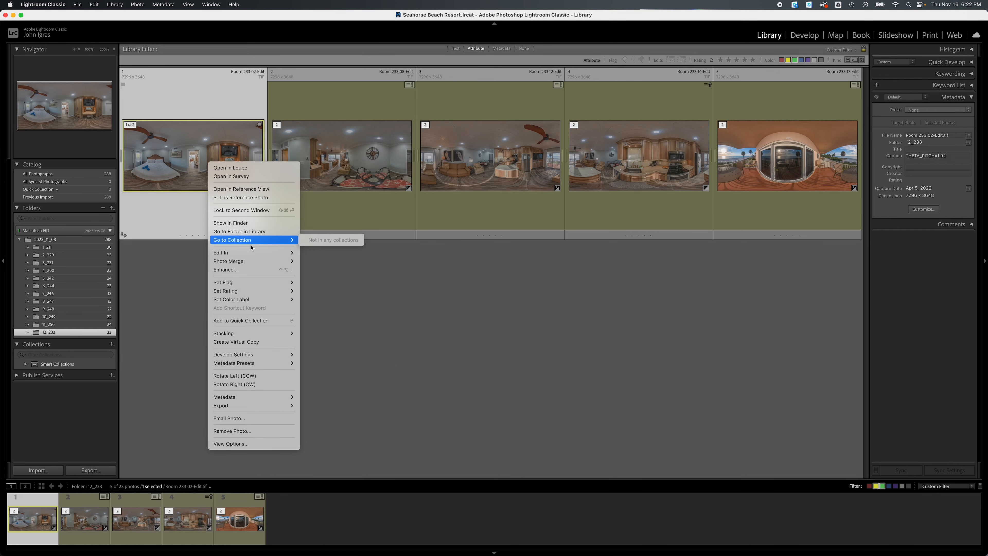
pyautogui.moveTo(290, 252)
pyautogui.click(327, 279)
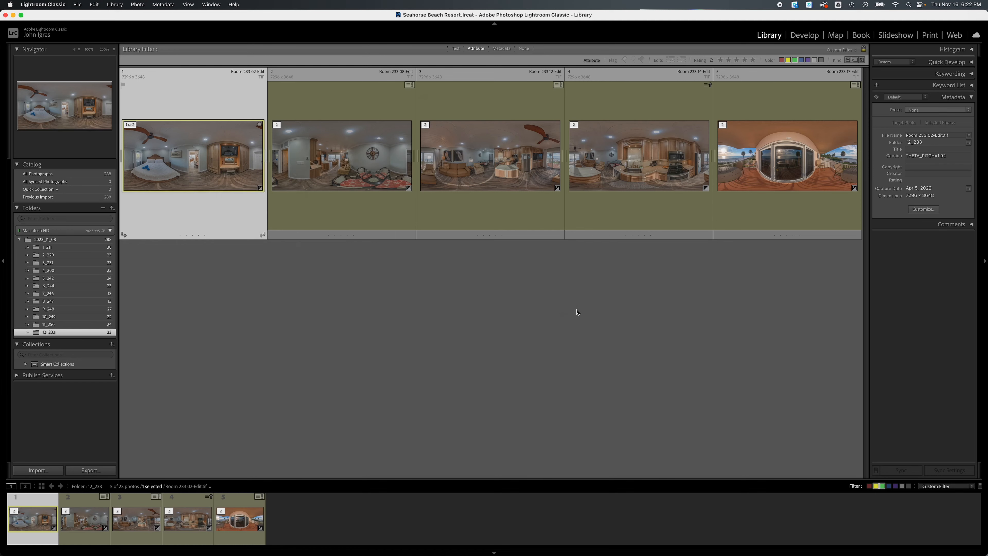
pyautogui.click(549, 285)
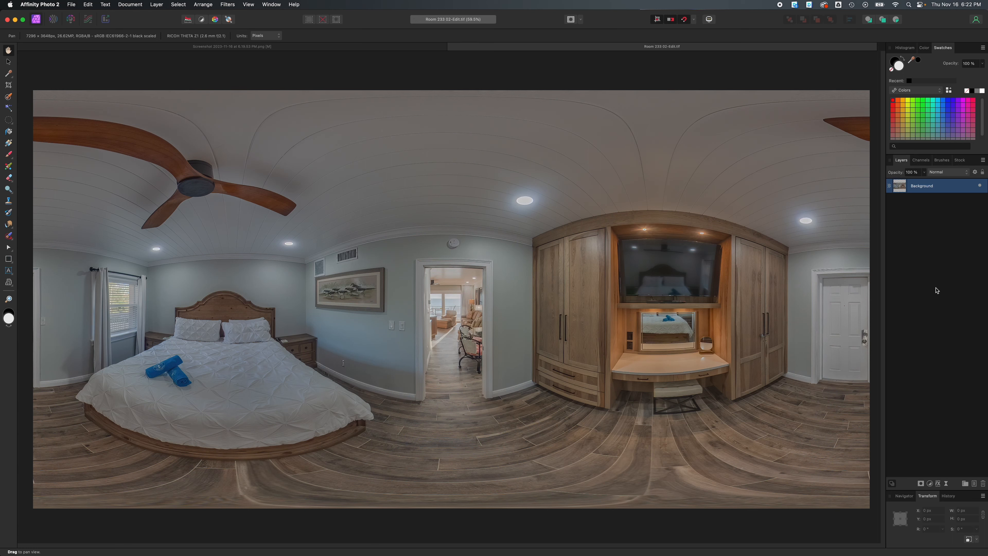
# Duplicate the Background layer and apply an equirectangular live projection to the copy
pyautogui.press('super+j')
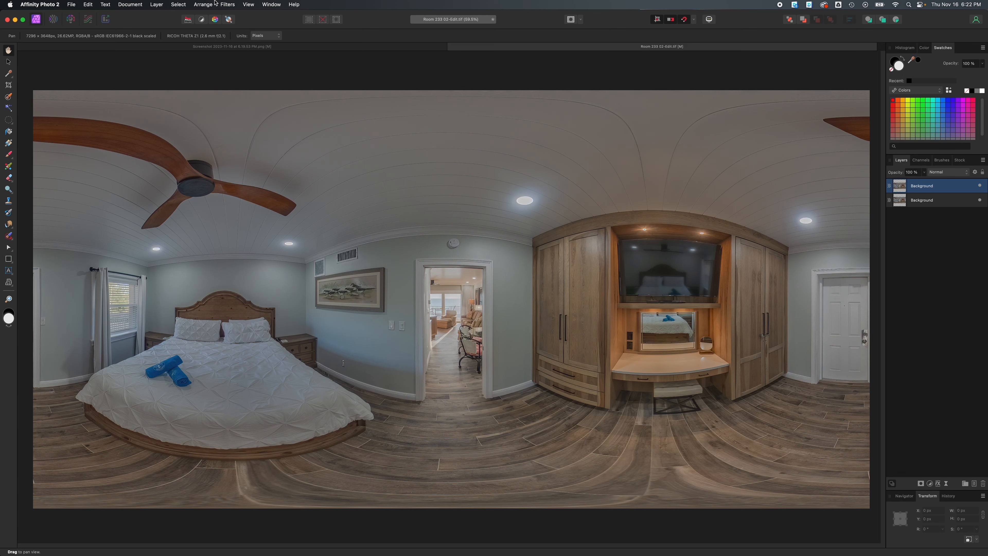
pyautogui.click(158, 4)
pyautogui.moveTo(186, 166)
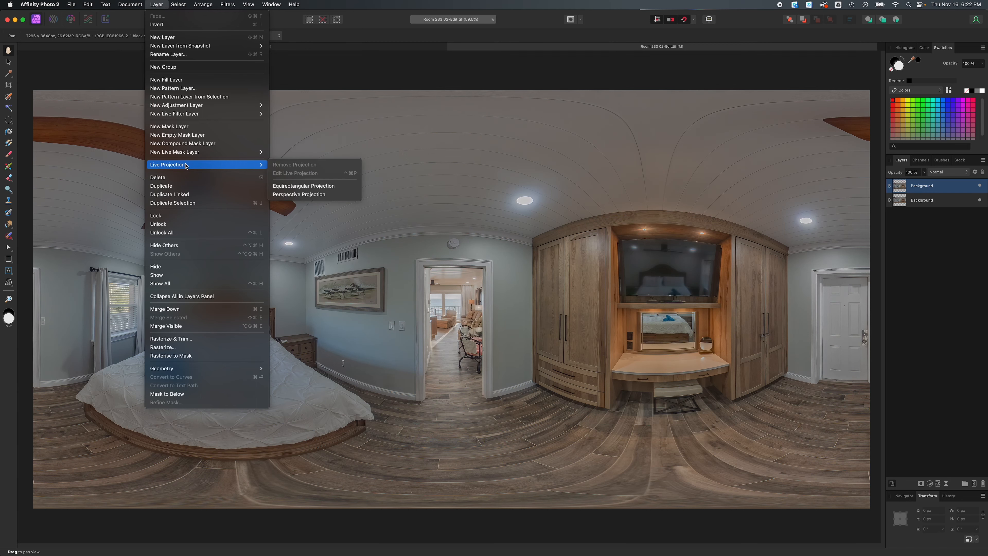
pyautogui.click(325, 186)
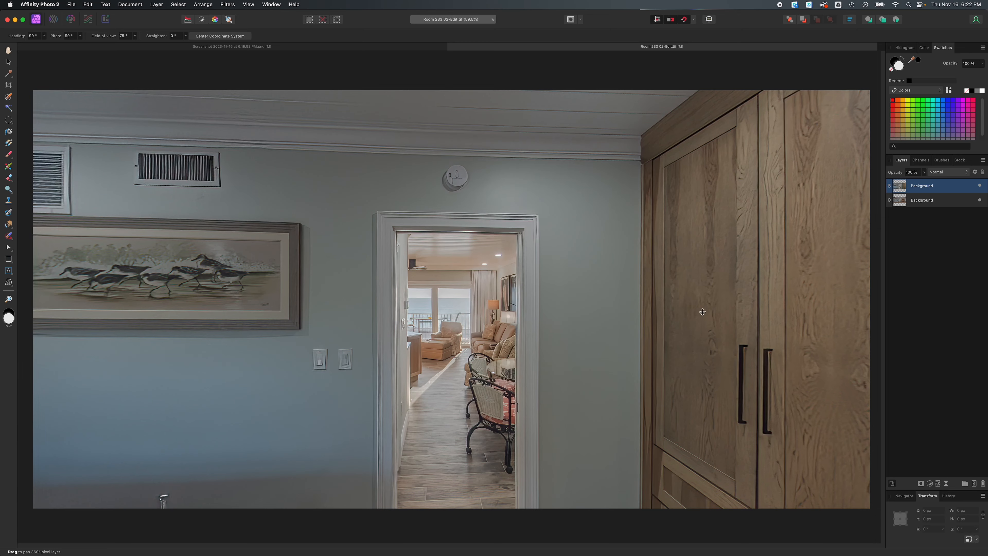
# Turn the projection to face the white door, set the pitch to 90° and center the coordinate system
pyautogui.moveTo(702, 311); pyautogui.dragTo(276, 338)
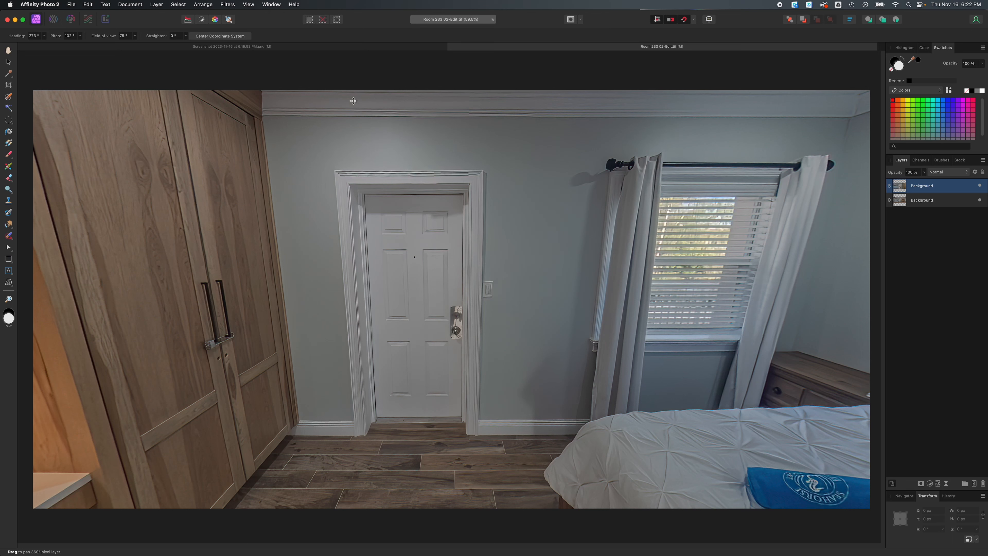
pyautogui.moveTo(491, 172); pyautogui.dragTo(490, 177)
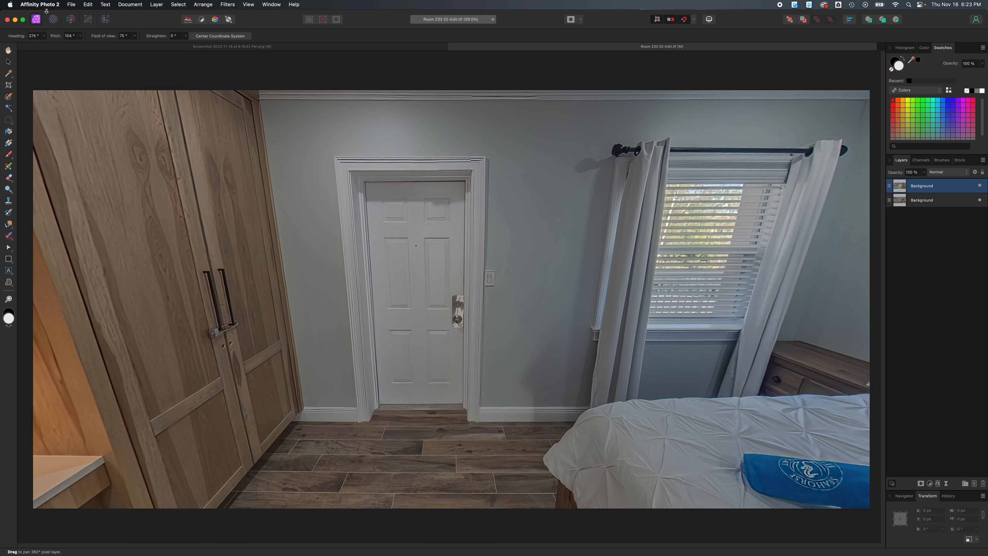
pyautogui.click(72, 36)
pyautogui.write('90')
pyautogui.press('Return')
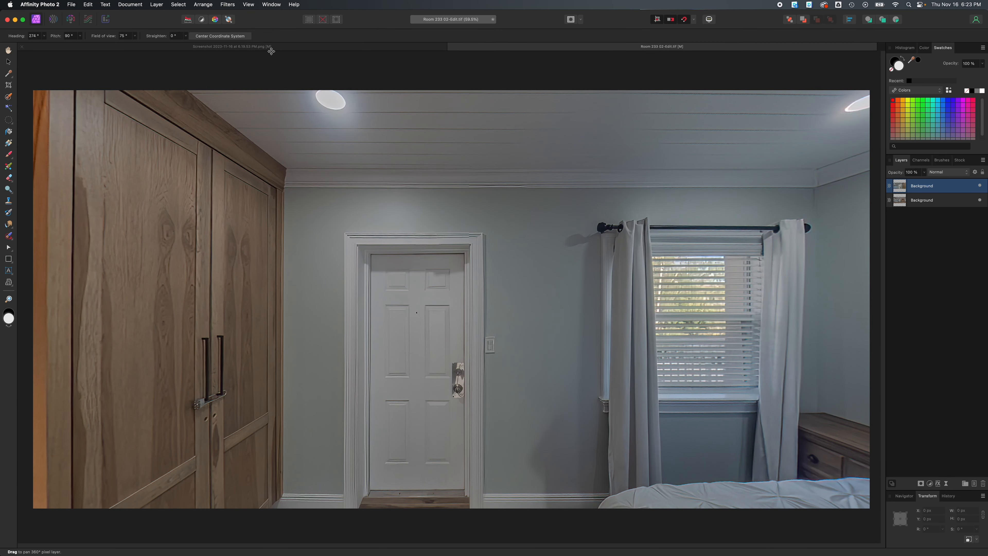
pyautogui.click(222, 37)
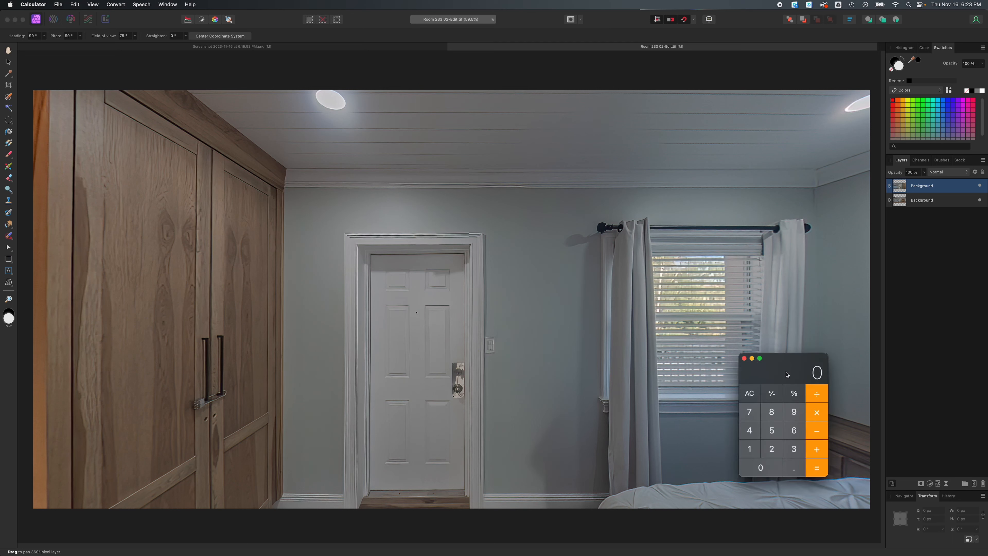
# Add 46 and 180 in Calculator and quit it
pyautogui.write('46')
pyautogui.press('+')
pyautogui.write('180')
pyautogui.press('Return')
pyautogui.press('super+q')
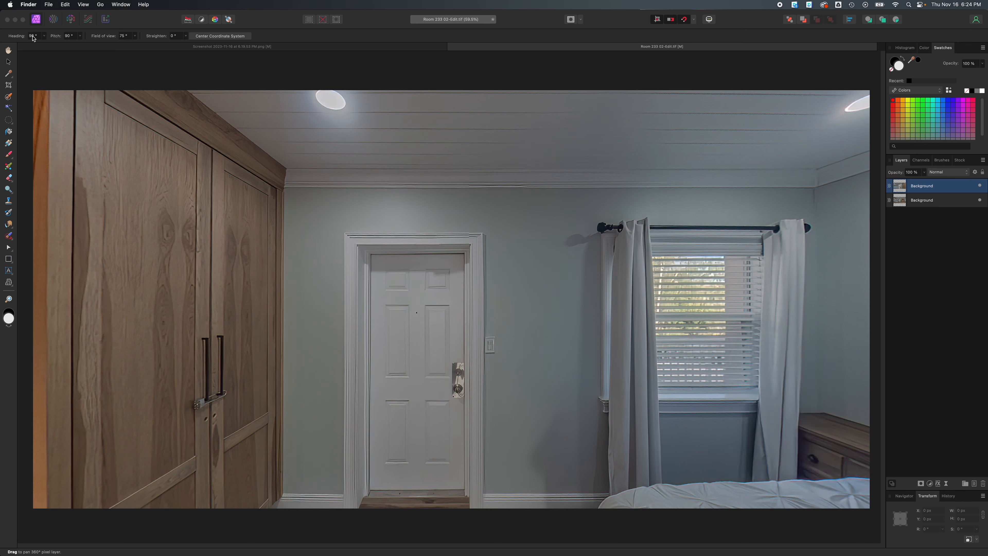
# Set the projection's heading to 226° and center the coordinate system on that direction
pyautogui.click(32, 35)
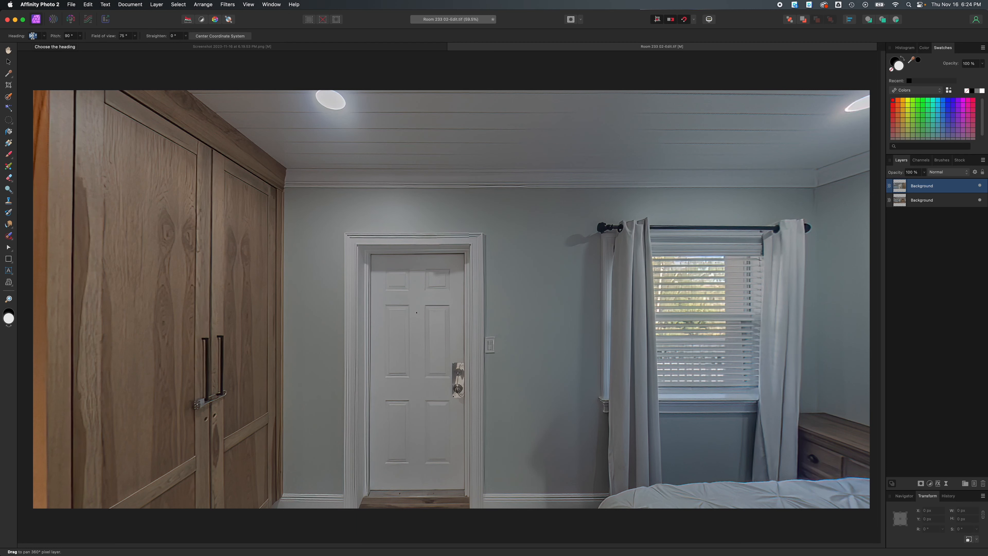
pyautogui.write('226')
pyautogui.press('Return')
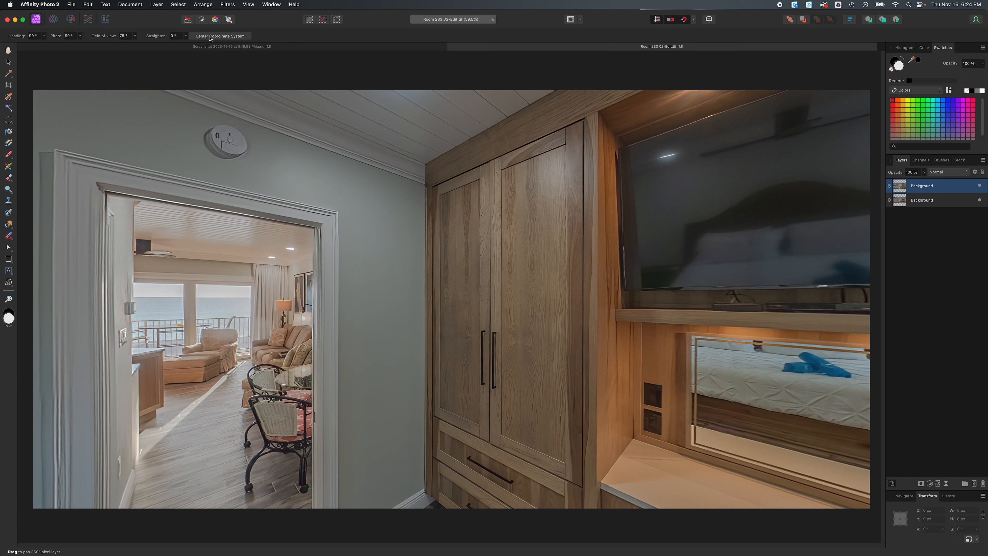
# Remove the live projection from the duplicated layer and toggle its visibility to compare it with the original
pyautogui.click(157, 3)
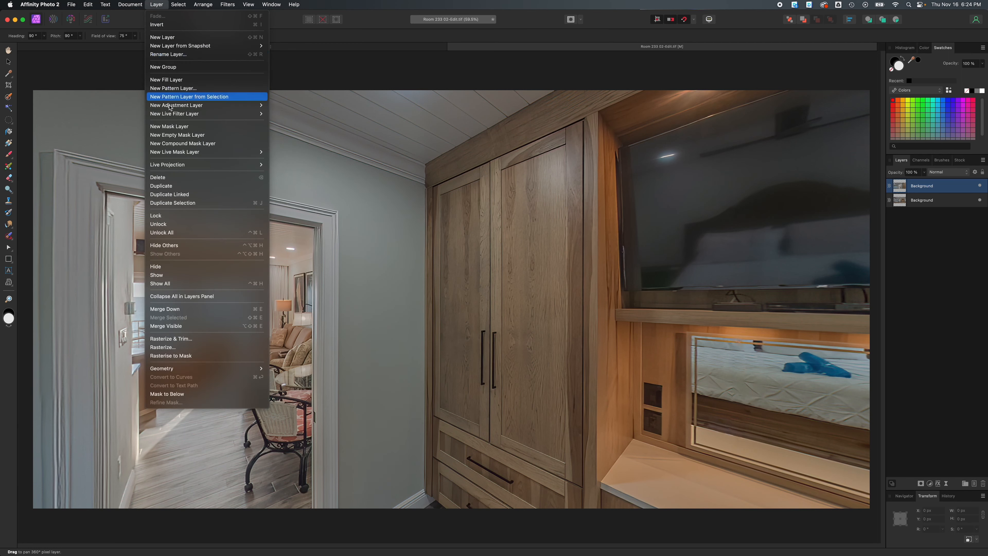
pyautogui.moveTo(171, 165)
pyautogui.click(293, 164)
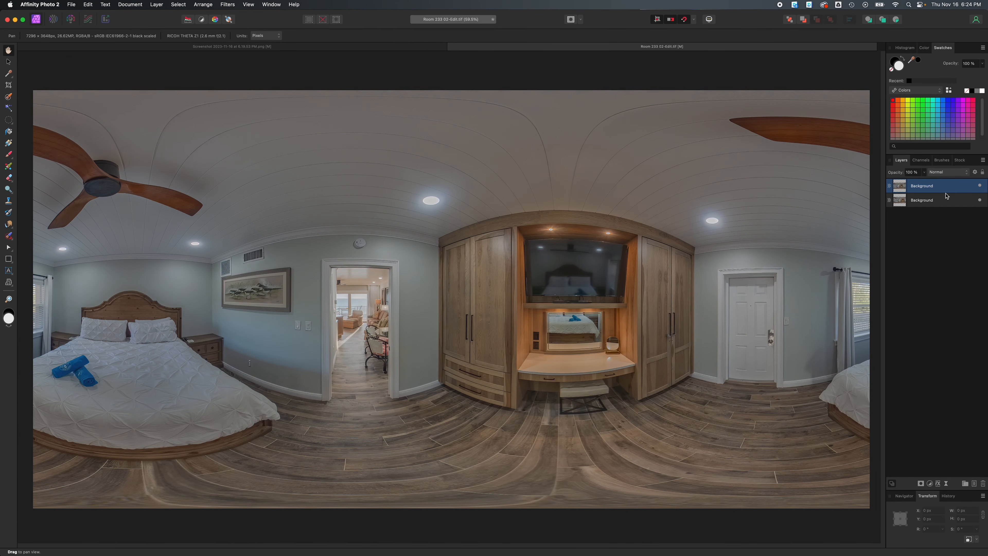
pyautogui.click(980, 186)
pyautogui.click(980, 185)
pyautogui.click(980, 186)
pyautogui.click(980, 185)
# Add vertical guides at 3648 px and 5472 px to the panorama
pyautogui.moveTo(241, 555); pyautogui.dragTo(215, 375)
pyautogui.click(170, 488)
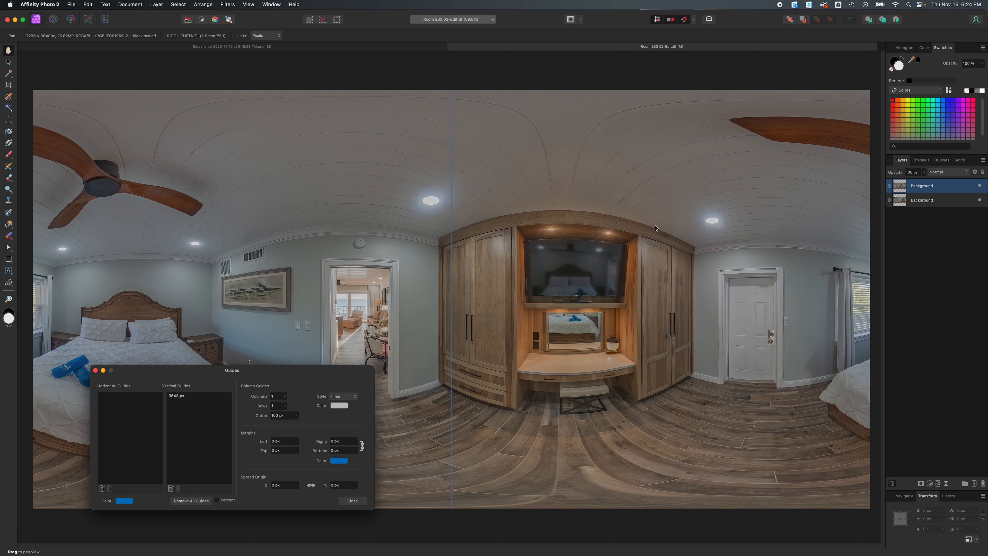
pyautogui.click(171, 488)
pyautogui.click(173, 403)
pyautogui.click(173, 403)
pyautogui.doubleClick(175, 402)
pyautogui.write('5472')
pyautogui.press('Return')
pyautogui.moveTo(298, 368); pyautogui.dragTo(295, 372)
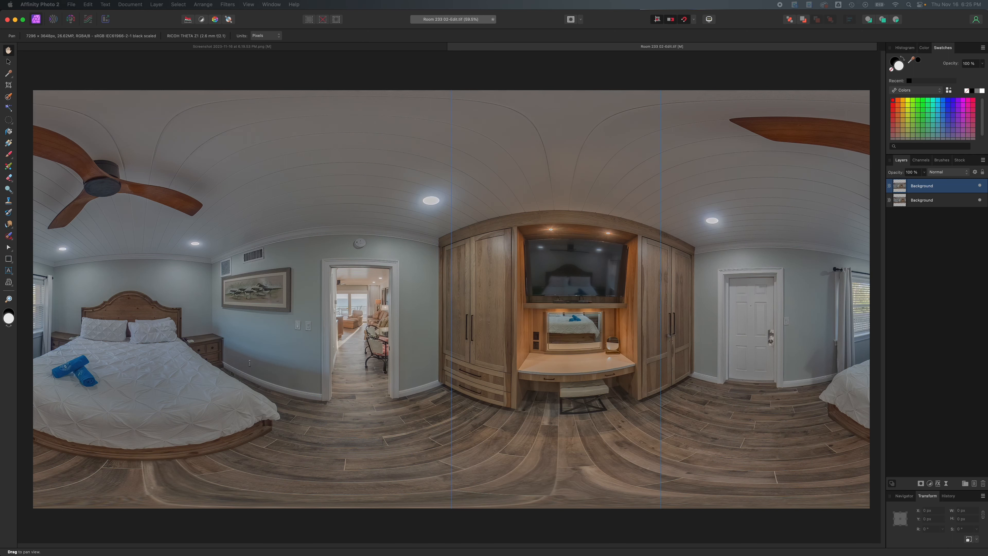
# Check the red rectangle's orientation in the satellite screenshot document and return to the Room 233 panorama
pyautogui.click(288, 46)
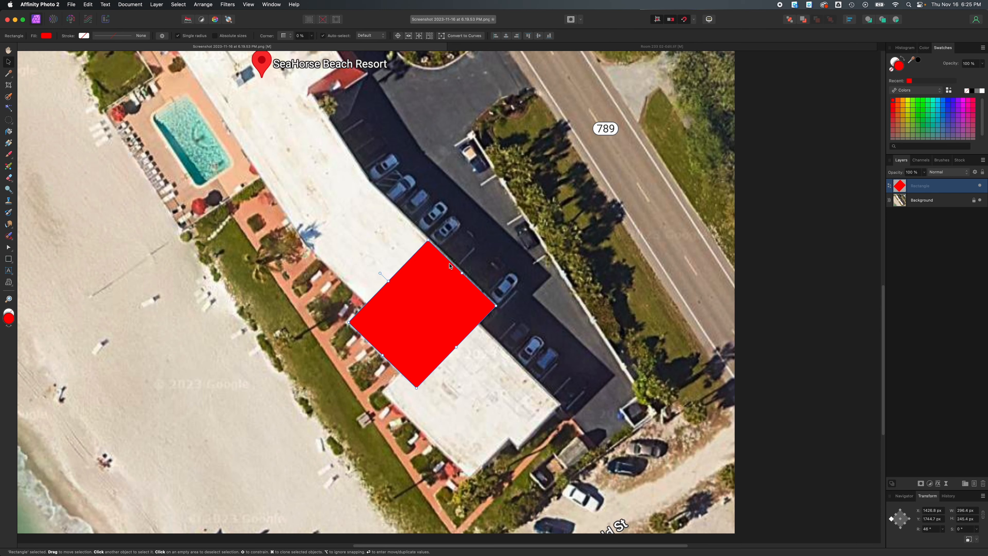
pyautogui.click(569, 48)
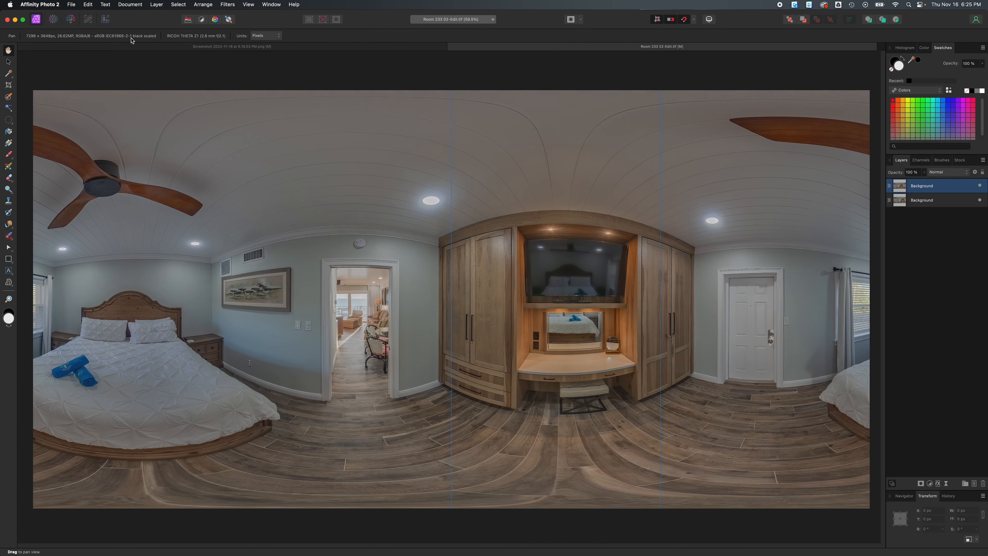
# Apply an equirectangular live projection to the reoriented Room 233 02 layer and set its heading to 0° to inspect that direction
pyautogui.click(157, 5)
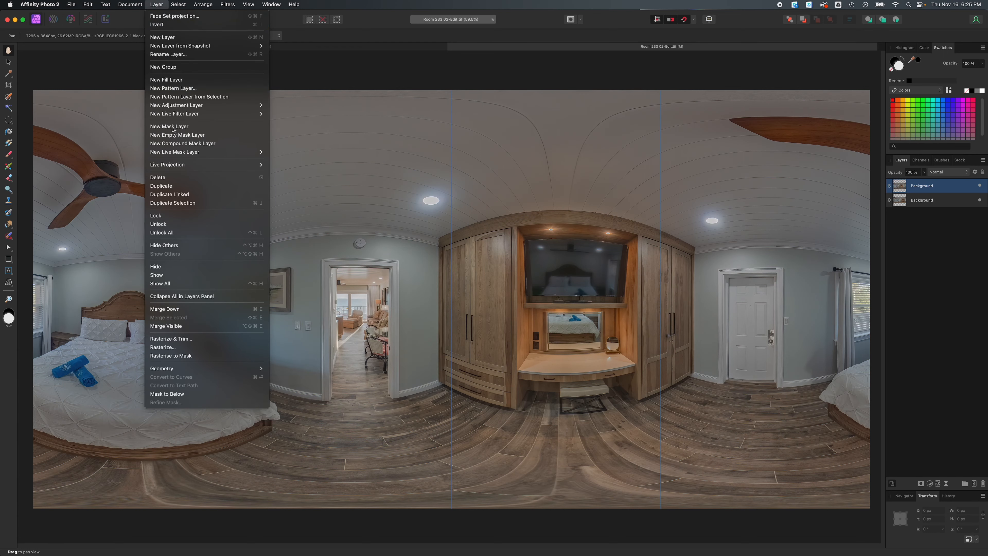
pyautogui.moveTo(179, 166)
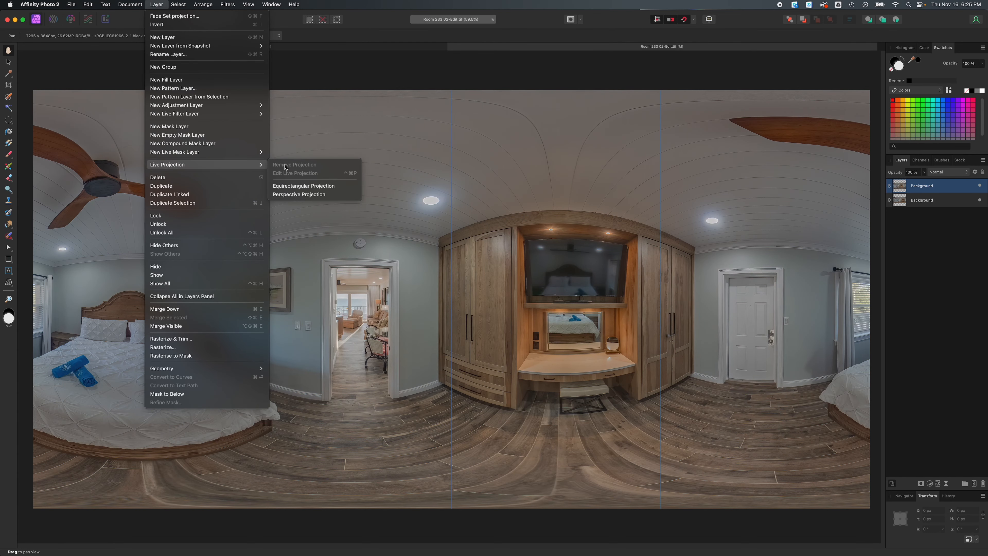
pyautogui.click(288, 183)
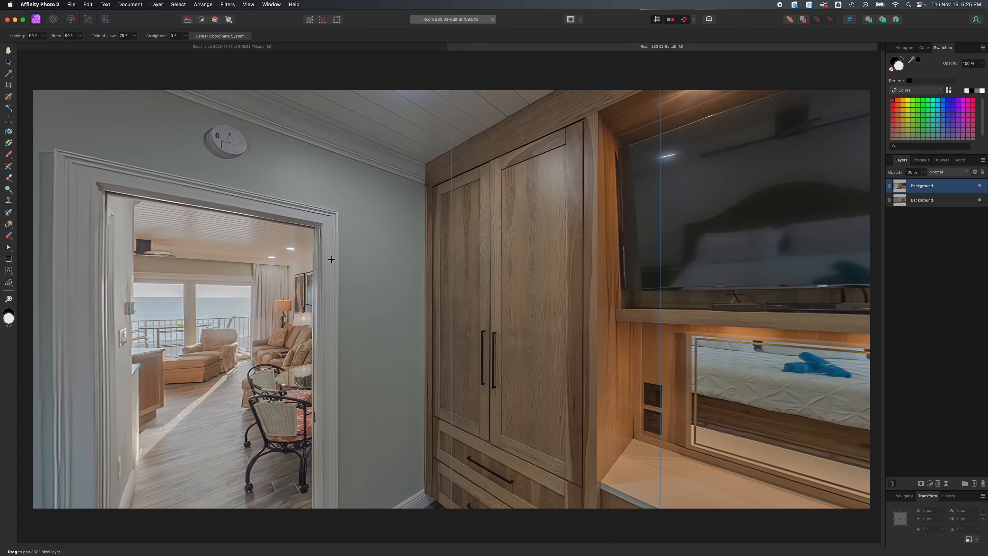
pyautogui.click(32, 36)
pyautogui.write('0')
pyautogui.press('Return')
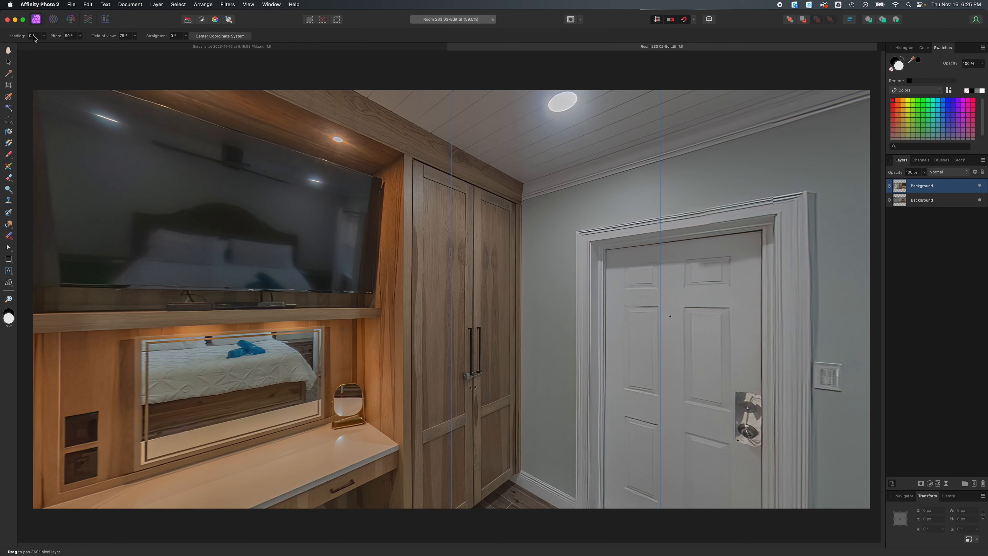
# Remove the live projection from the Room 233 02 panorama, then save and close the document
pyautogui.click(159, 4)
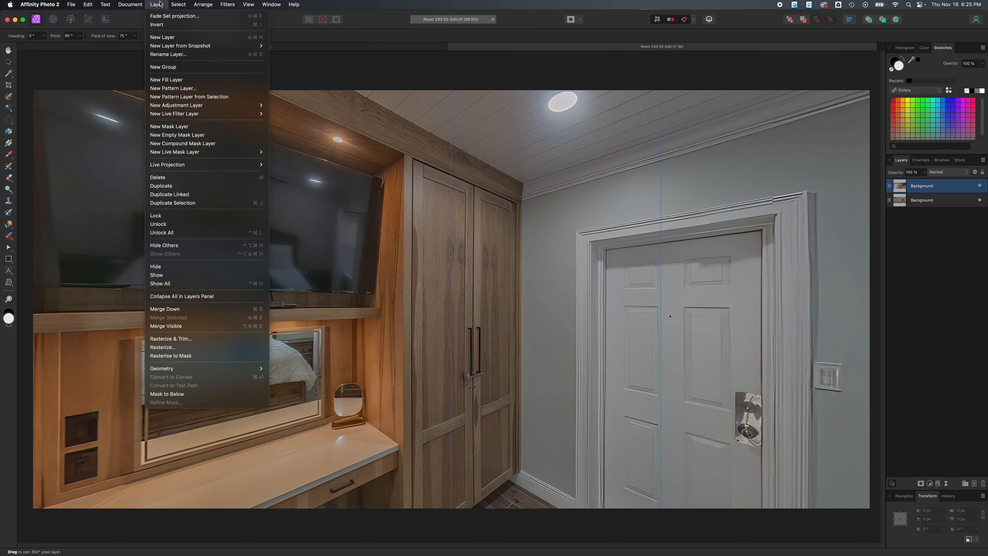
pyautogui.moveTo(206, 164)
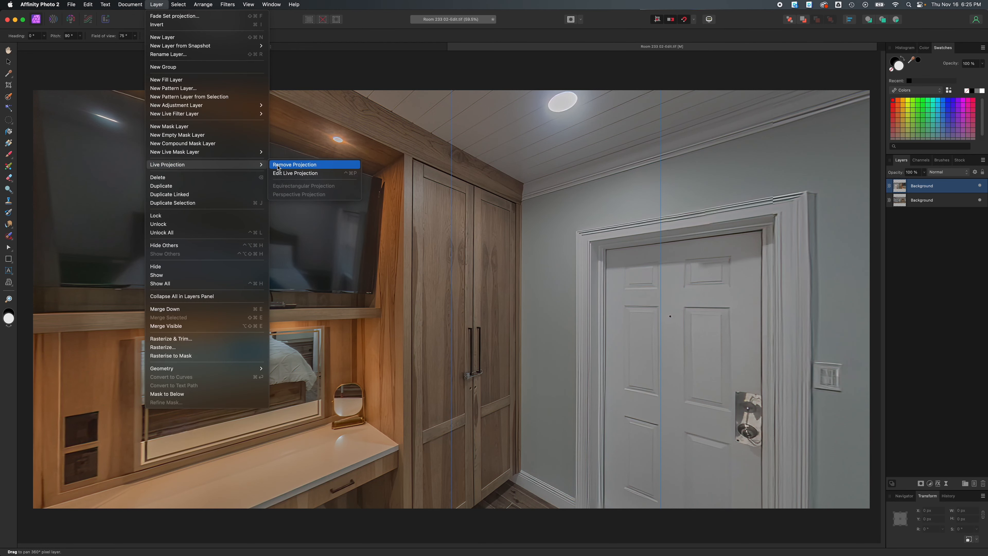
pyautogui.click(278, 165)
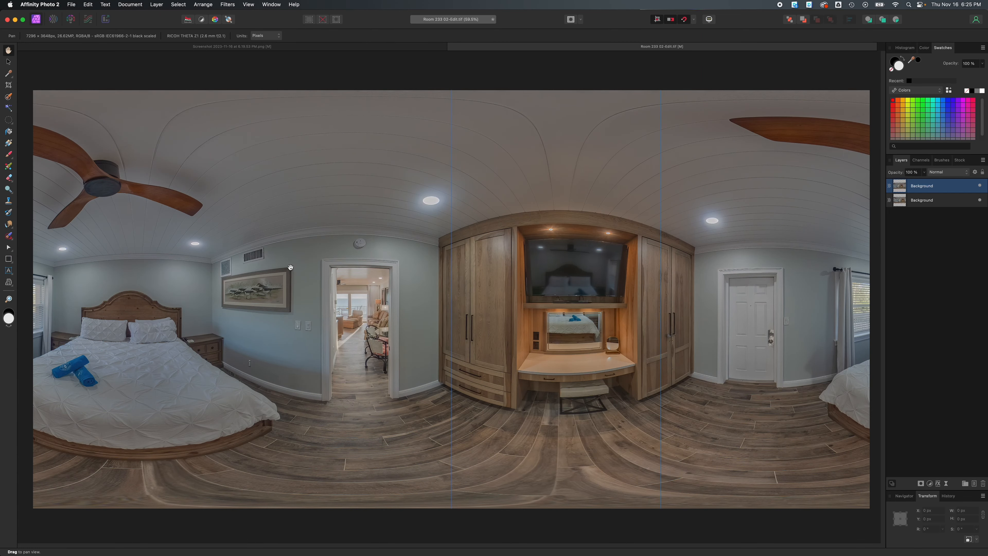
pyautogui.press('super+w')
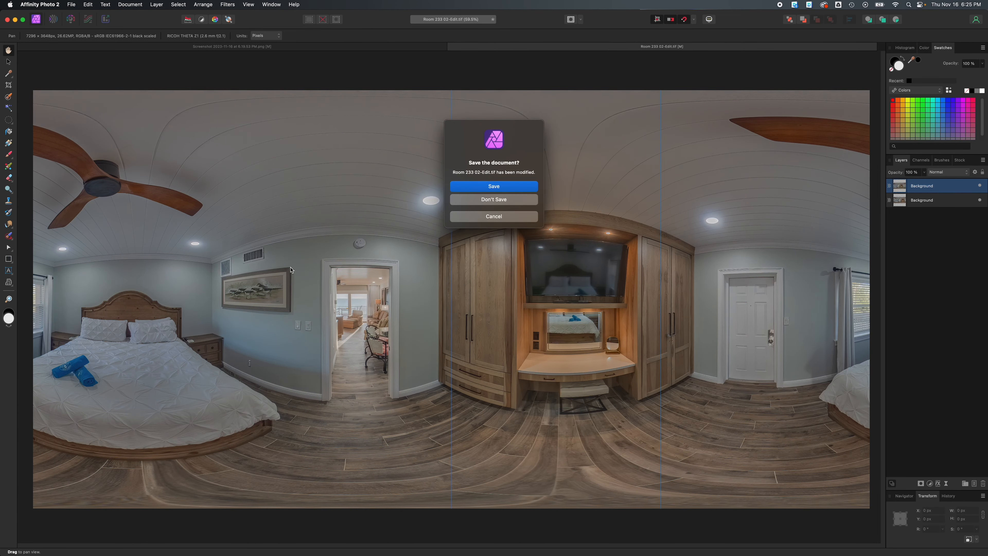
pyautogui.press('Return')
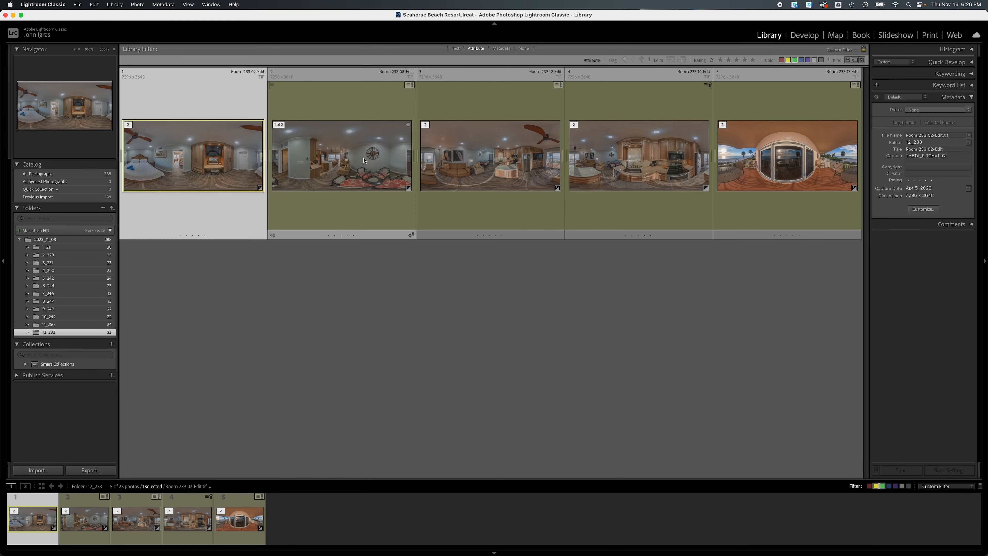
# In Lightroom Classic, select the Room 233 08, 12 and 14 panoramas and save their metadata
pyautogui.click(348, 159)
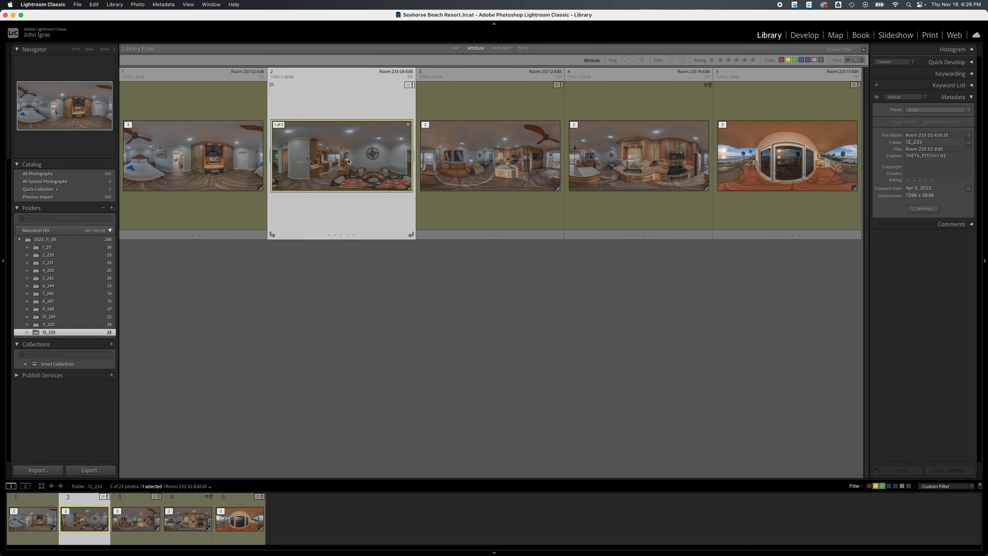
pyautogui.keyDown('shift'); pyautogui.click(633, 163); pyautogui.keyUp('shift')
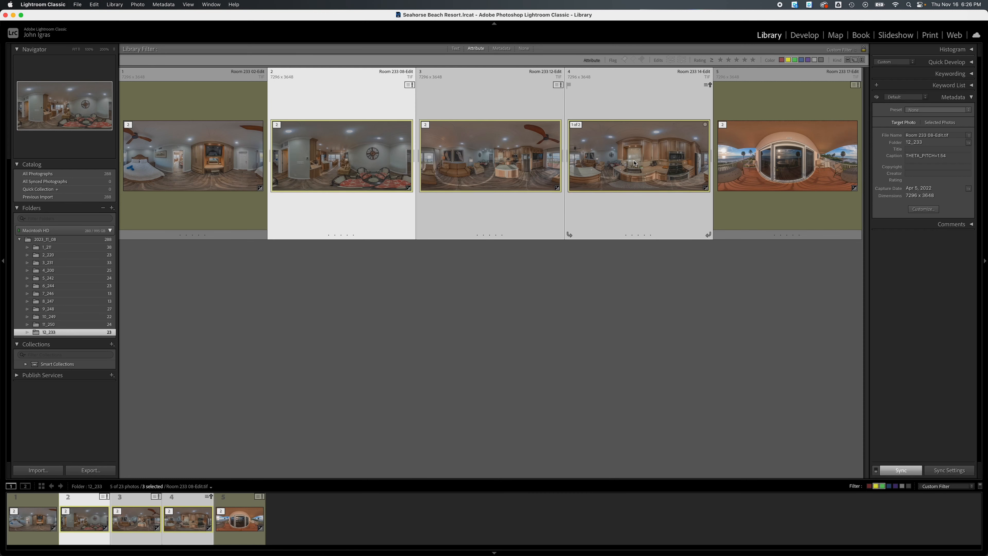
pyautogui.rightClick(346, 160)
pyautogui.click(648, 312)
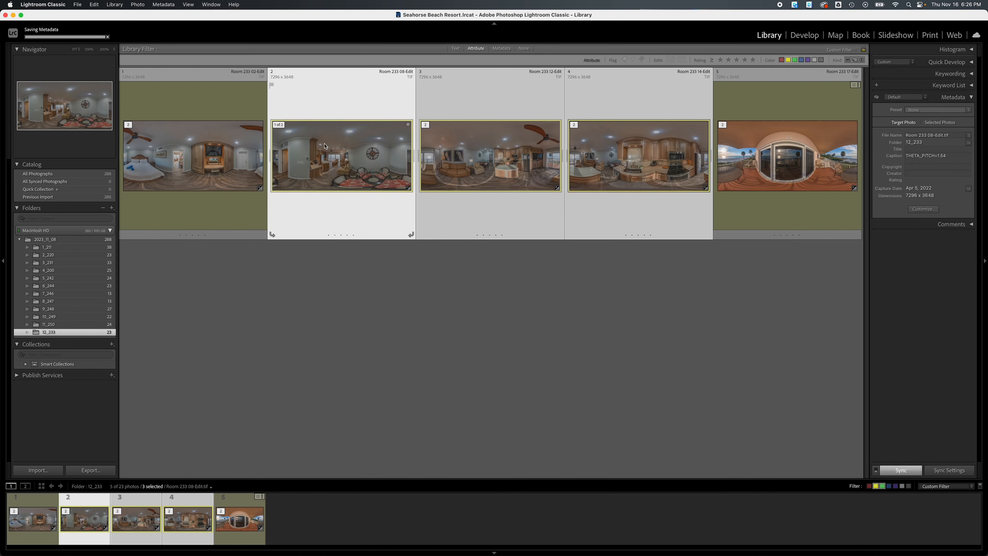
# Open the originals of the three selected panoramas in Affinity Photo for editing
pyautogui.rightClick(350, 152)
pyautogui.moveTo(414, 243)
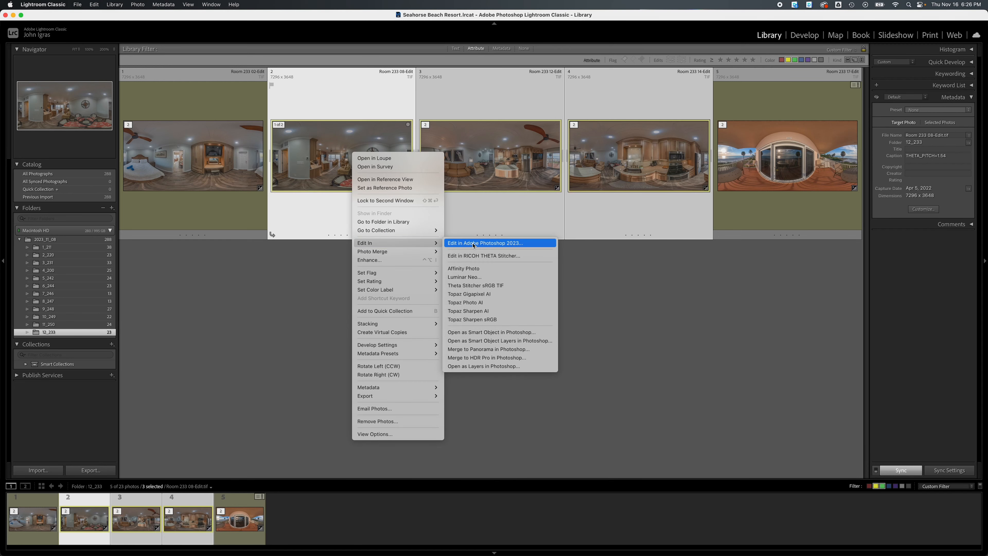
pyautogui.click(481, 269)
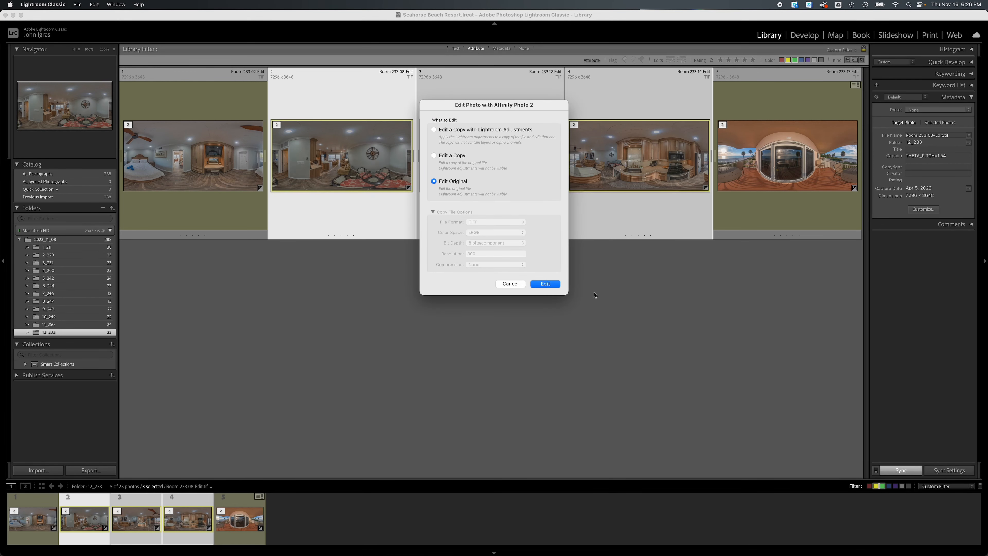
pyautogui.click(545, 283)
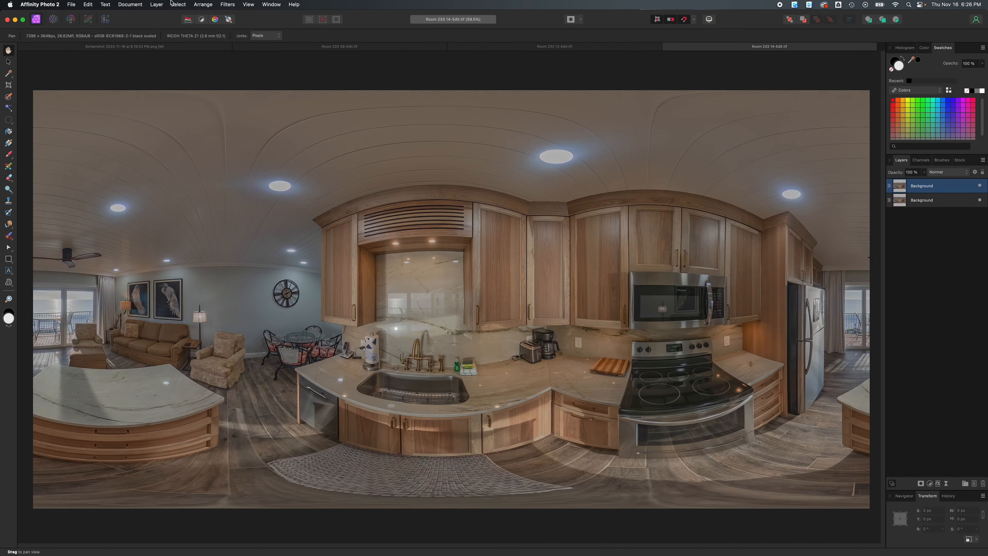
# Apply an equirectangular live projection to Room 233 14, face the balcony doors and set the pitch to 90°
pyautogui.click(157, 5)
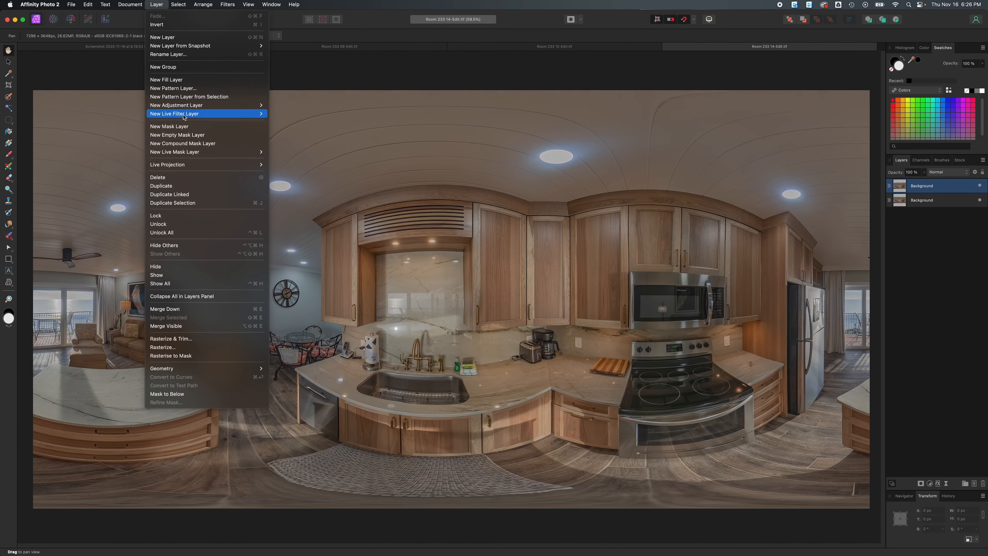
pyautogui.click(300, 186)
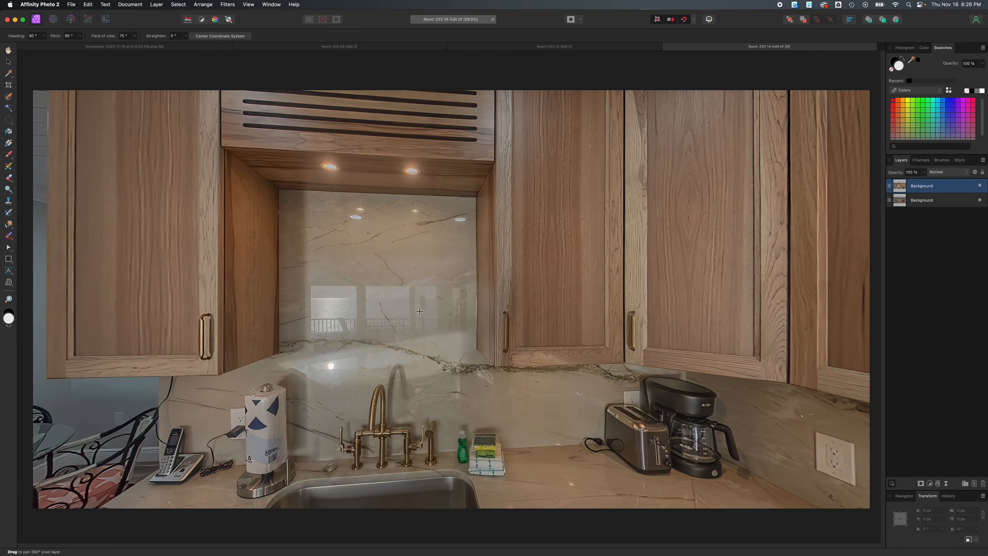
pyautogui.moveTo(362, 321)
pyautogui.mouseDown()
pyautogui.moveTo(408, 323)
pyautogui.moveTo(345, 321)
pyautogui.moveTo(448, 327)
pyautogui.moveTo(336, 331)
pyautogui.moveTo(344, 318)
pyautogui.mouseUp()
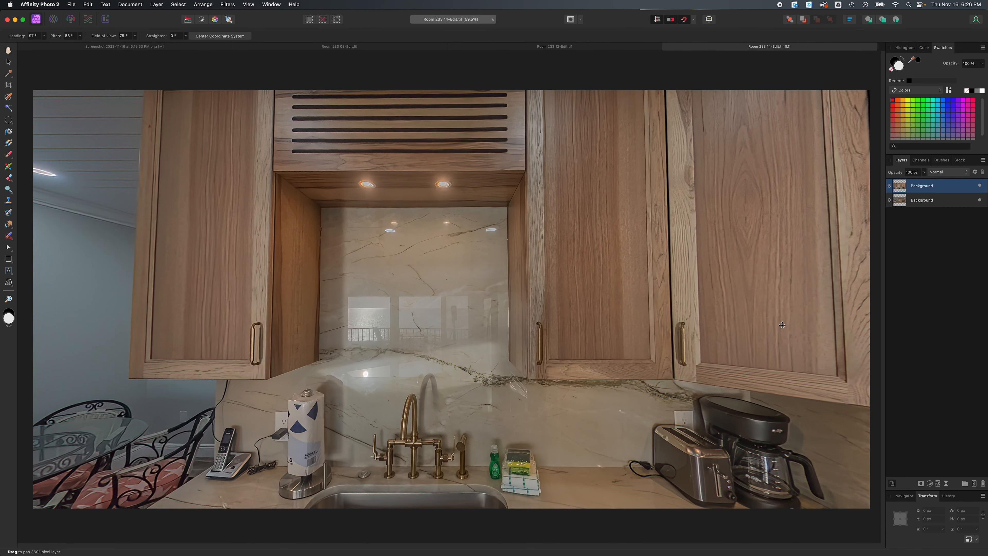
pyautogui.moveTo(780, 322); pyautogui.dragTo(367, 318)
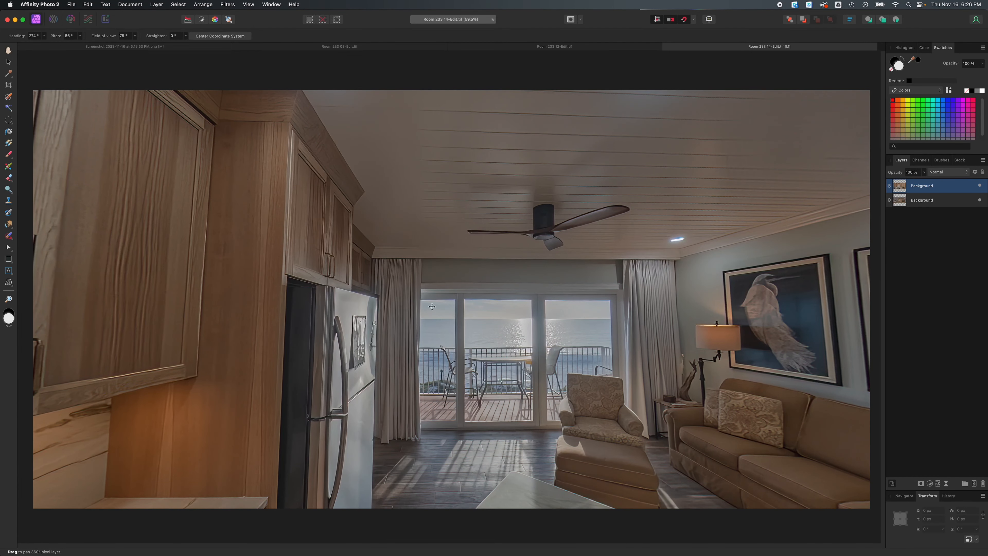
pyautogui.moveTo(441, 209); pyautogui.dragTo(435, 271)
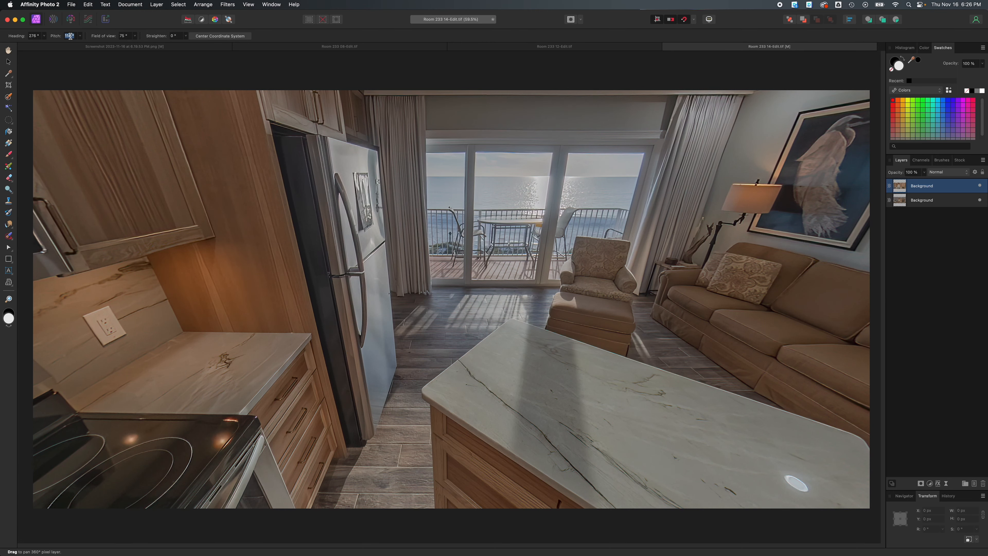
pyautogui.write('90')
pyautogui.press('Return')
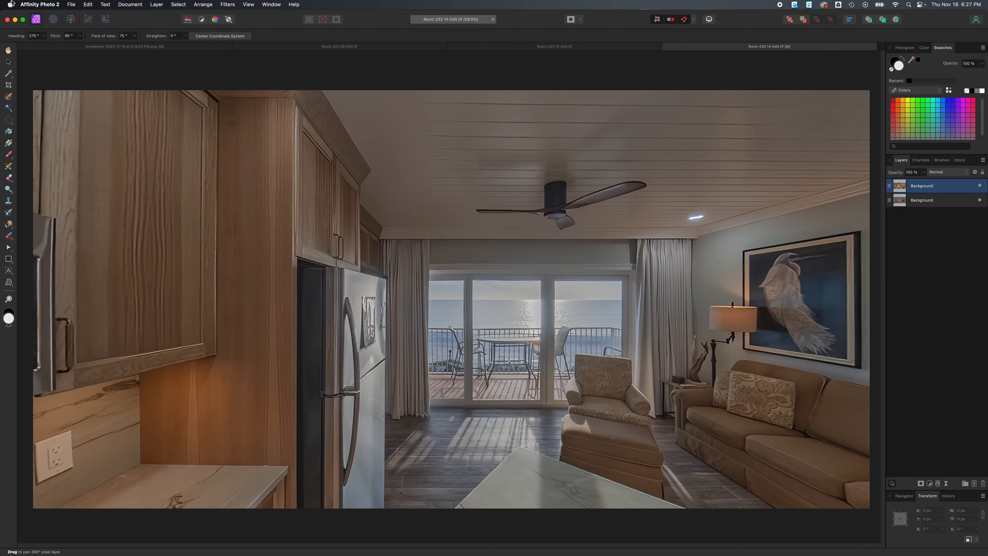
# Turn the projection's heading by -180° to face the sink wall and center the coordinate system on that direction
pyautogui.click(38, 37)
pyautogui.press('Return')
pyautogui.write('-180')
pyautogui.press('Return')
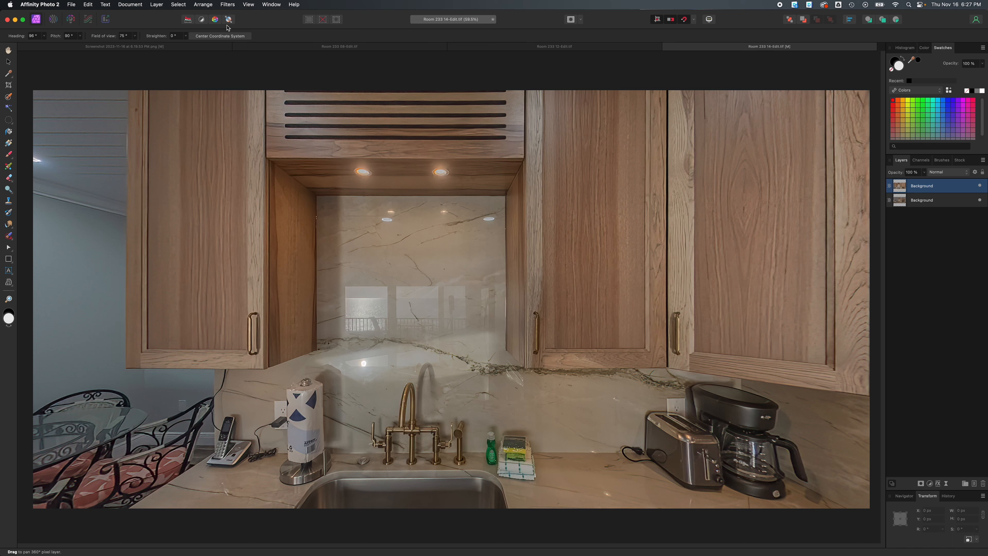
pyautogui.click(215, 37)
# Set the Room 233 14 projection's heading to 226° and recenter the coordinate system there
pyautogui.click(33, 36)
pyautogui.write('226')
pyautogui.press('Return')
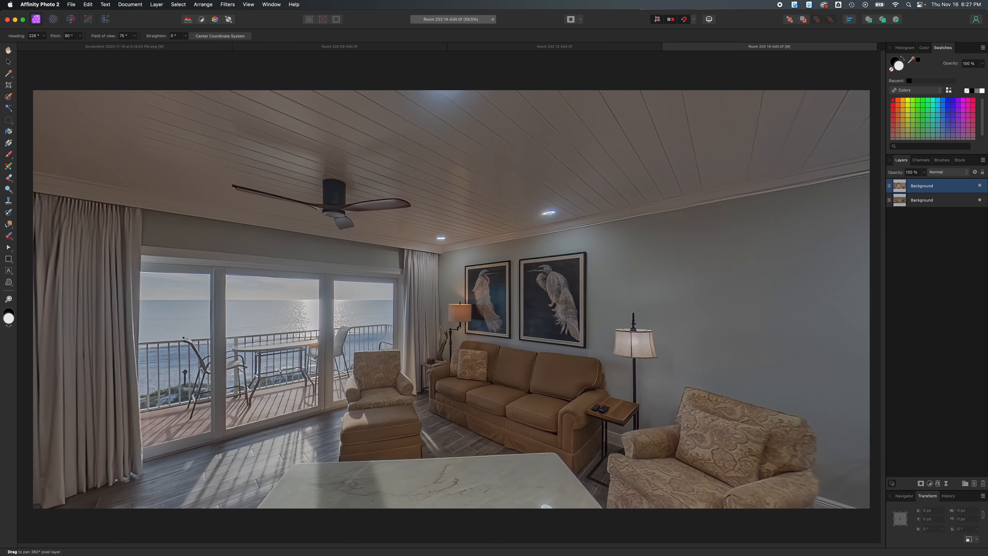
pyautogui.click(201, 36)
# Remove the live projection from the Room 233 14 panorama, then save and close the document
pyautogui.click(156, 4)
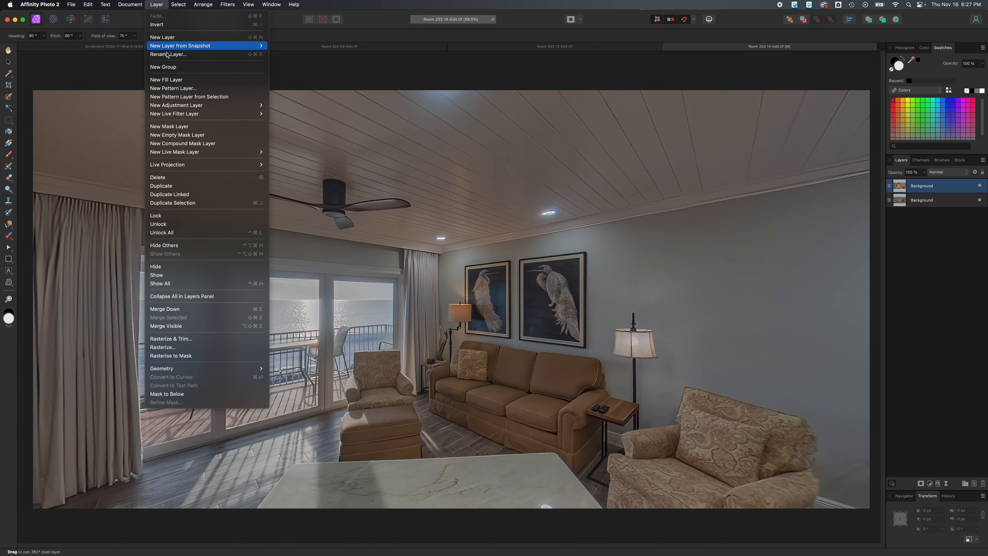
pyautogui.moveTo(181, 164)
pyautogui.click(275, 164)
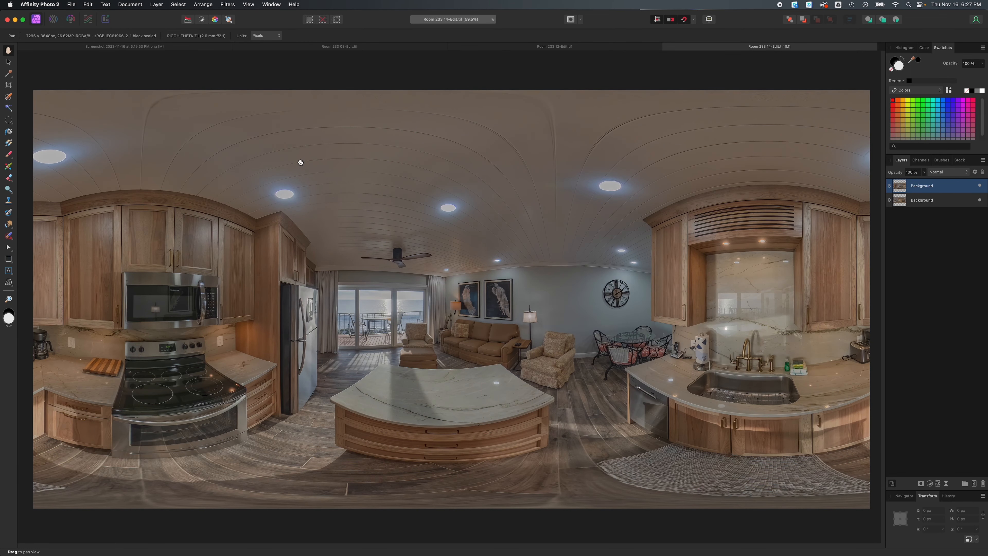
pyautogui.press('super+w')
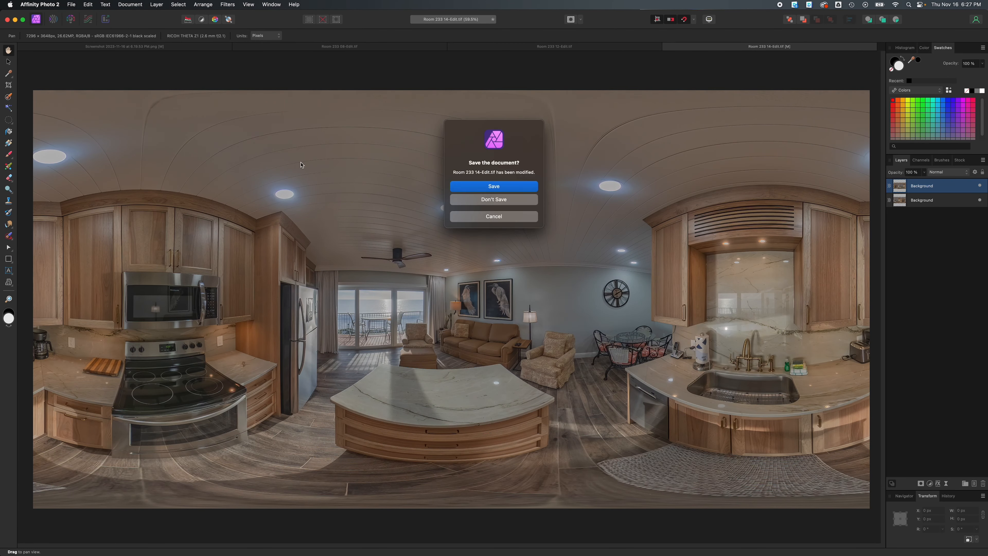
pyautogui.press('Escape')
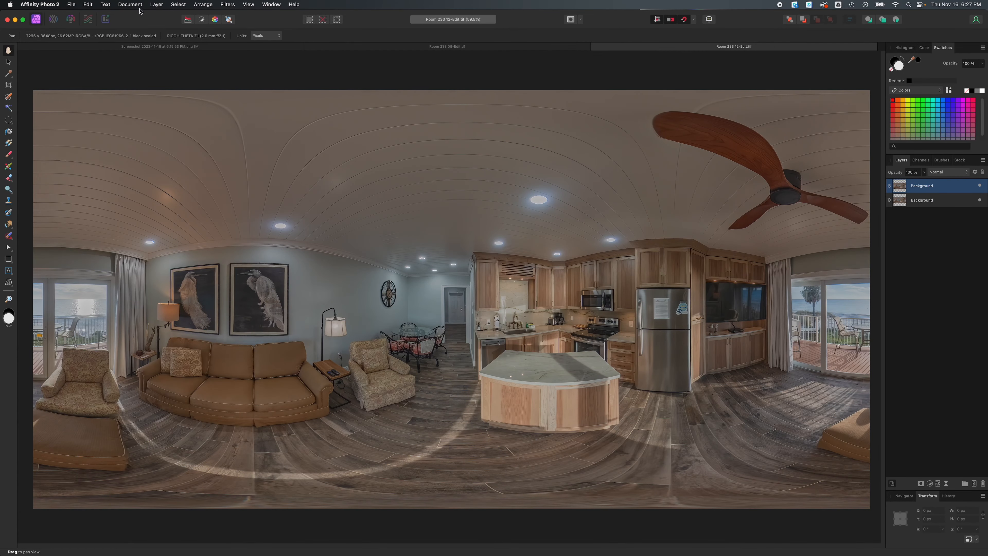
# Aim an equirectangular live projection of Room 233 12 down the hallway at 90° pitch and center the coordinate system there
pyautogui.click(157, 4)
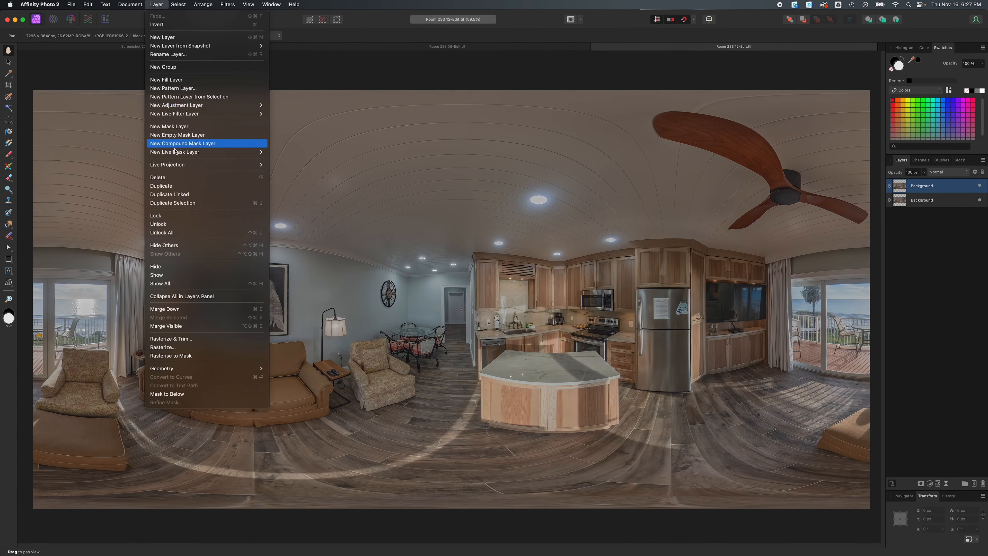
pyautogui.moveTo(176, 167)
pyautogui.click(296, 185)
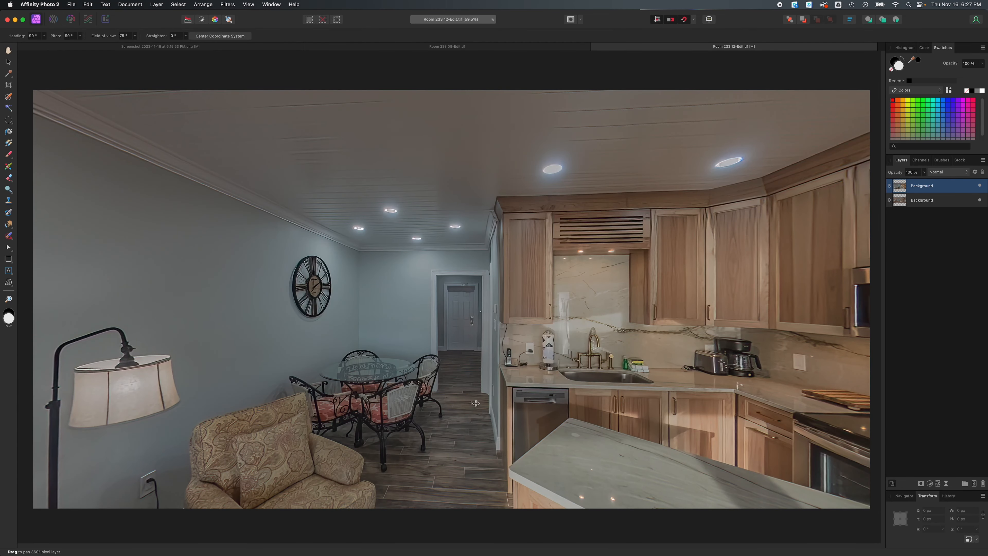
pyautogui.moveTo(473, 421); pyautogui.dragTo(483, 482)
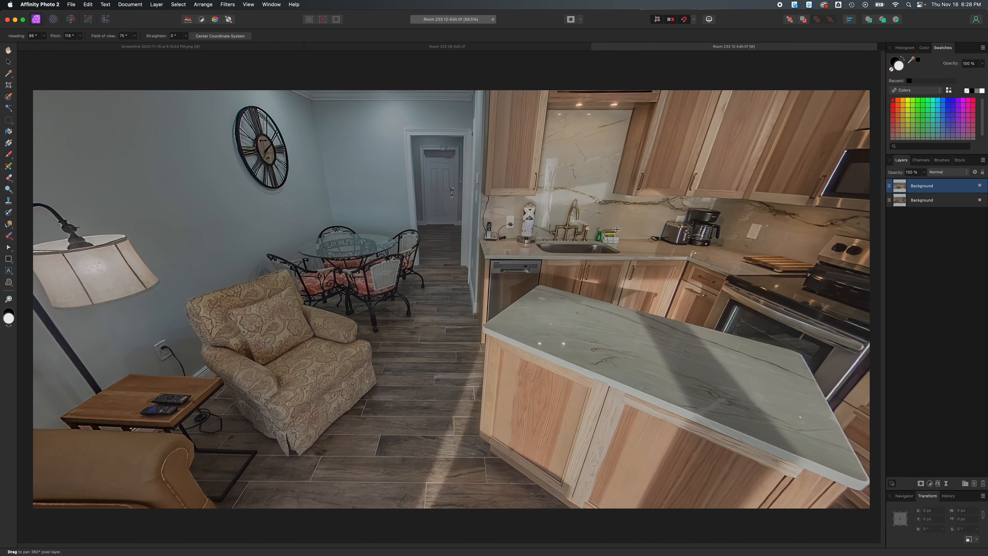
pyautogui.click(68, 35)
pyautogui.write('90')
pyautogui.press('Return')
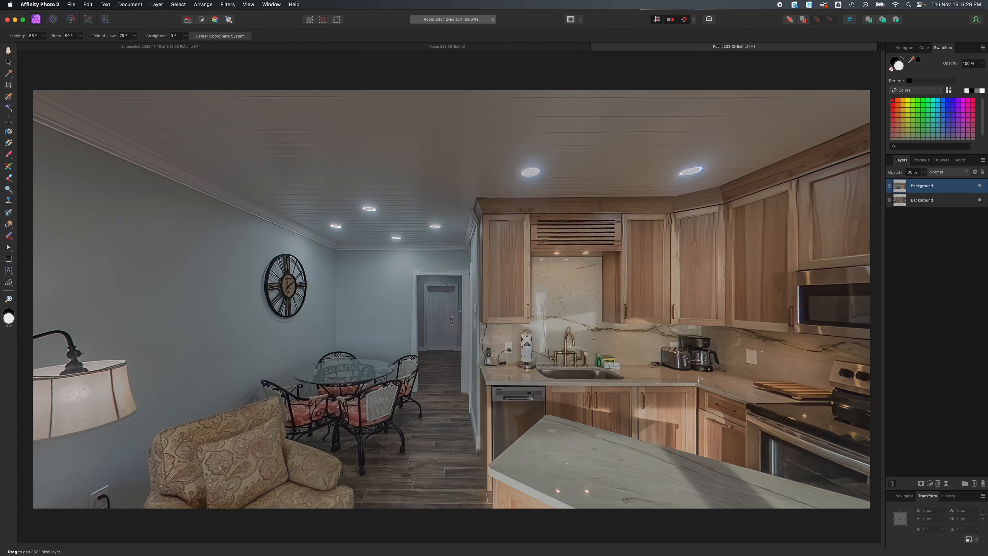
pyautogui.click(234, 35)
# Set the Room 233 12 projection's heading to 226° and recenter the coordinate system on that direction
pyautogui.click(33, 35)
pyautogui.write('226')
pyautogui.press('Return')
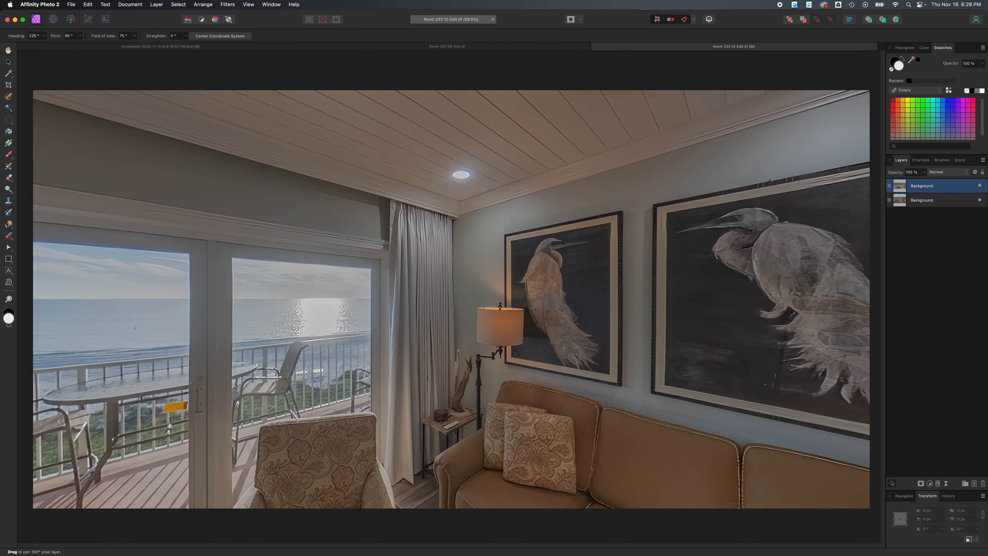
pyautogui.click(215, 35)
# Remove the live projection from Room 233 12 and hide the reoriented layer to compare it with the original
pyautogui.click(156, 4)
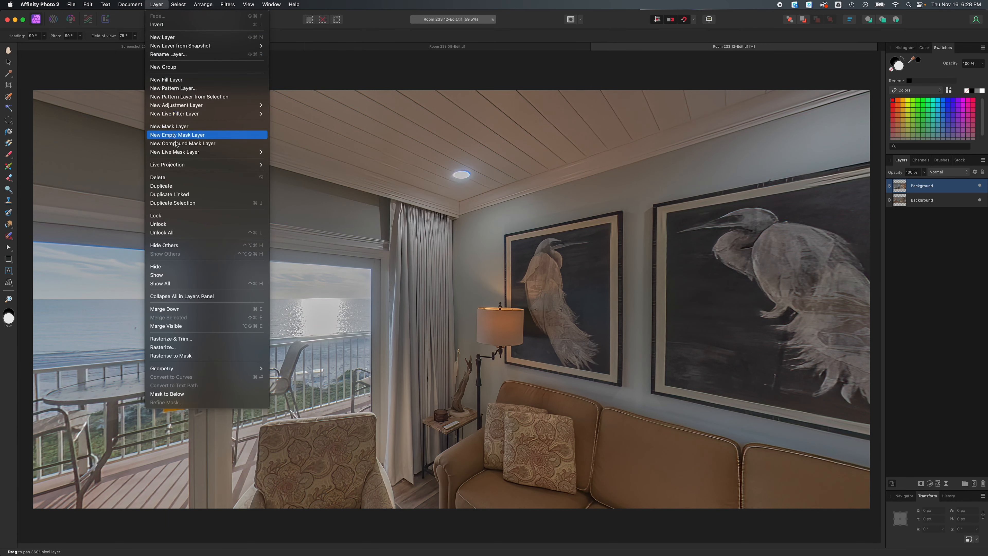
pyautogui.moveTo(188, 167)
pyautogui.click(294, 164)
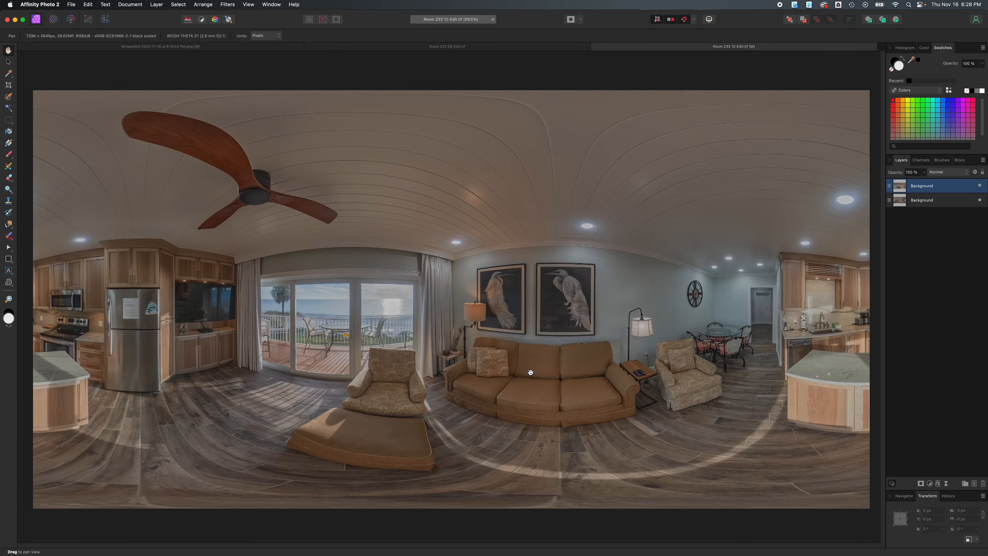
pyautogui.click(980, 186)
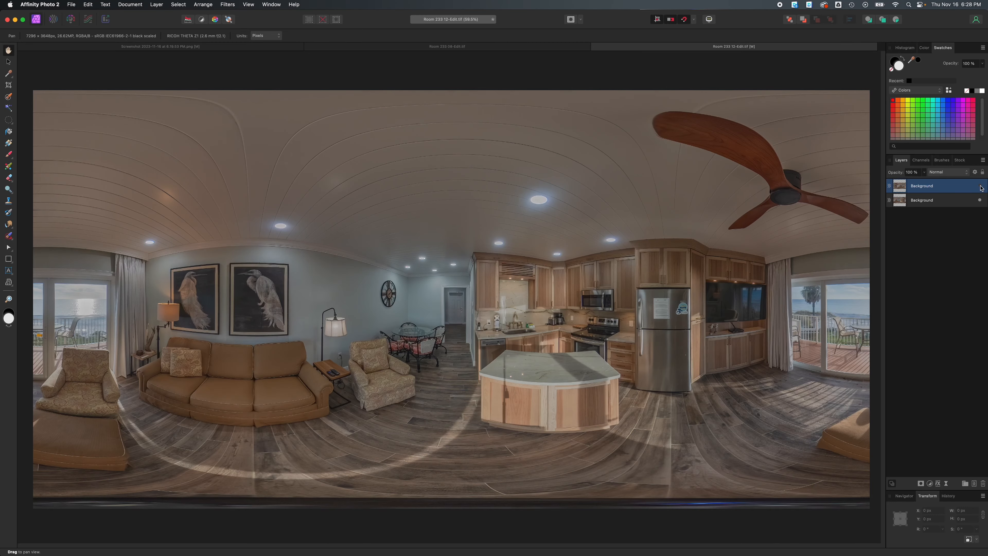
# Compare the reoriented Room 233 12 layer with the original, leave it visible, and save and close the document
pyautogui.click(979, 186)
pyautogui.click(979, 186)
pyautogui.click(980, 186)
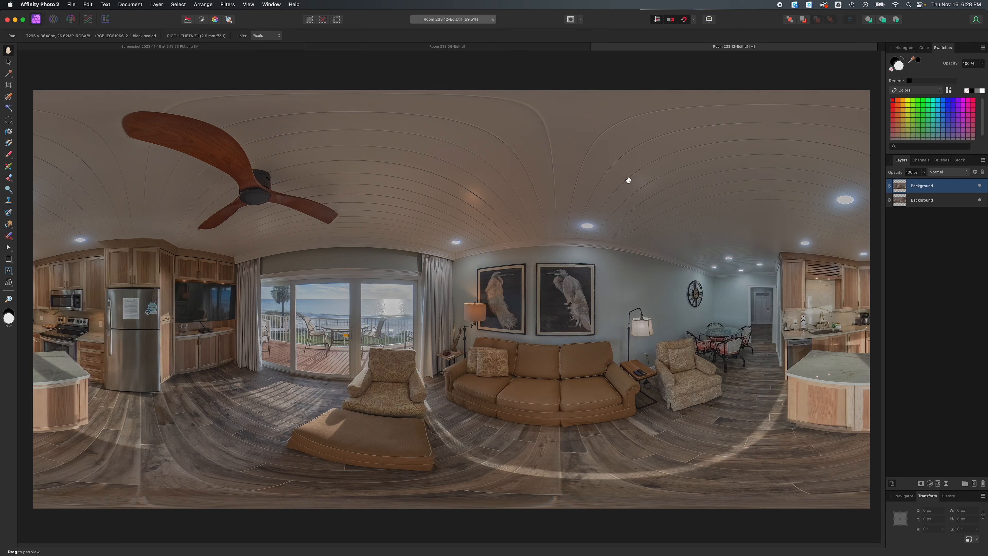
pyautogui.press('super+s')
pyautogui.press('Return')
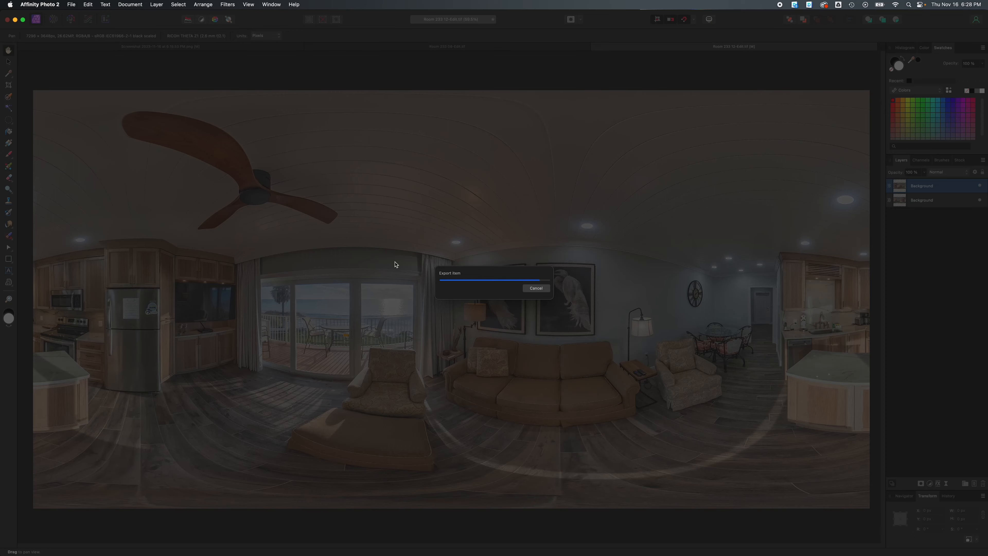
pyautogui.press('super+w')
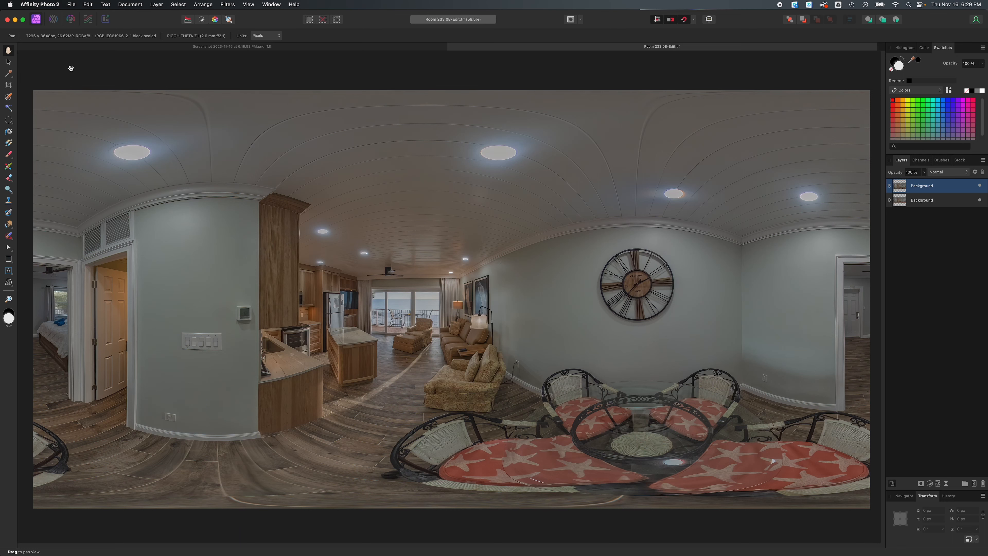
# Aim an equirectangular live projection of Room 233 08 toward the bedroom doorway at 90° pitch and center the coordinate system there
pyautogui.click(156, 5)
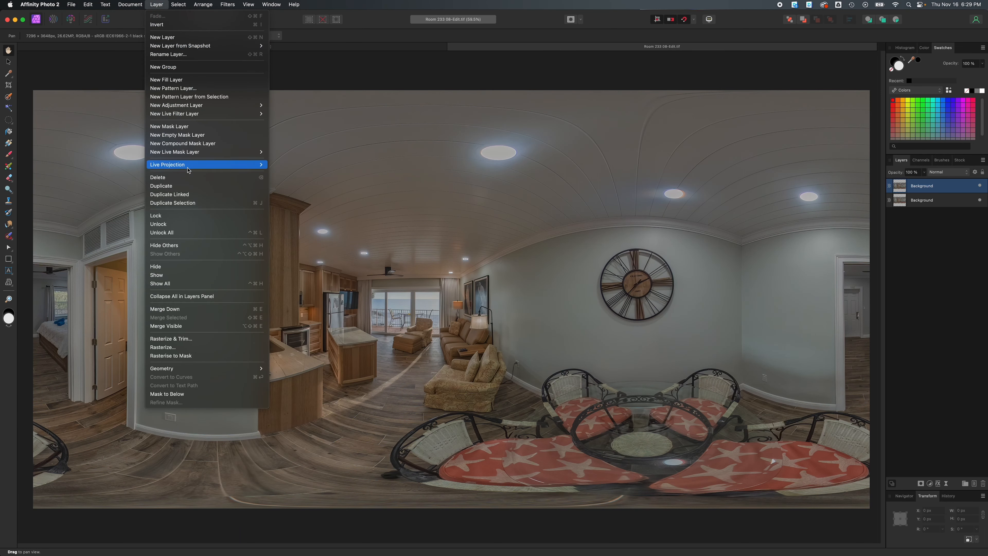
pyautogui.moveTo(187, 170)
pyautogui.click(296, 183)
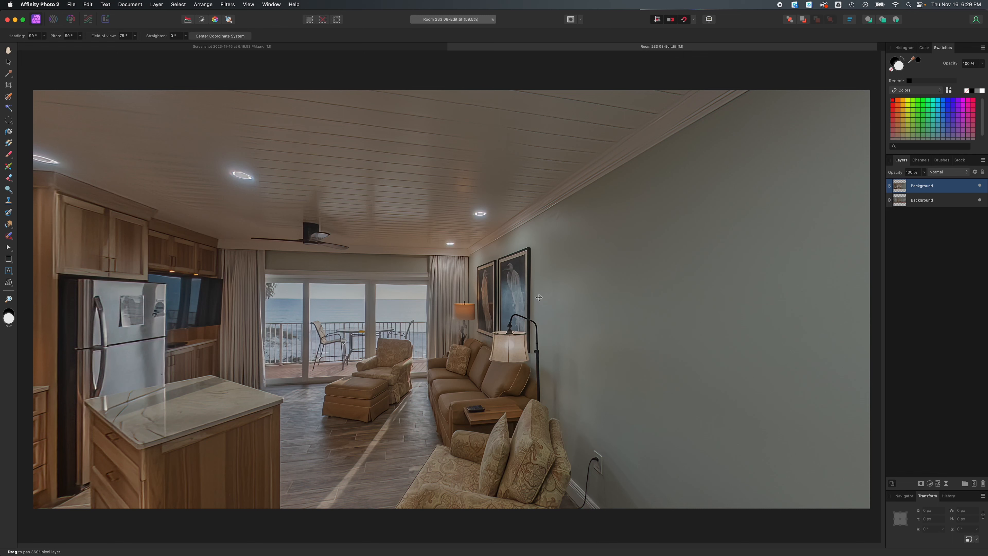
pyautogui.moveTo(730, 304); pyautogui.dragTo(310, 318)
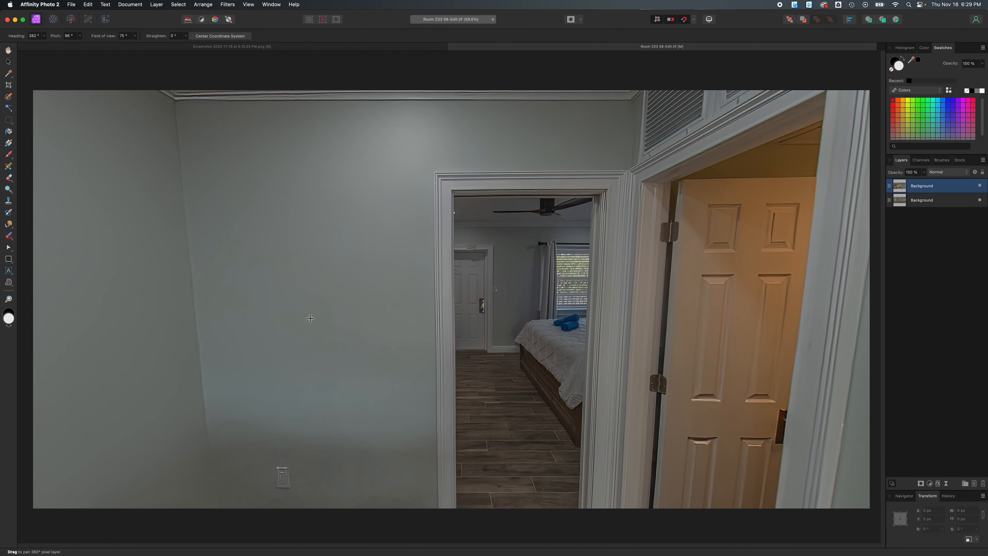
pyautogui.click(69, 36)
pyautogui.write('90')
pyautogui.press('Return')
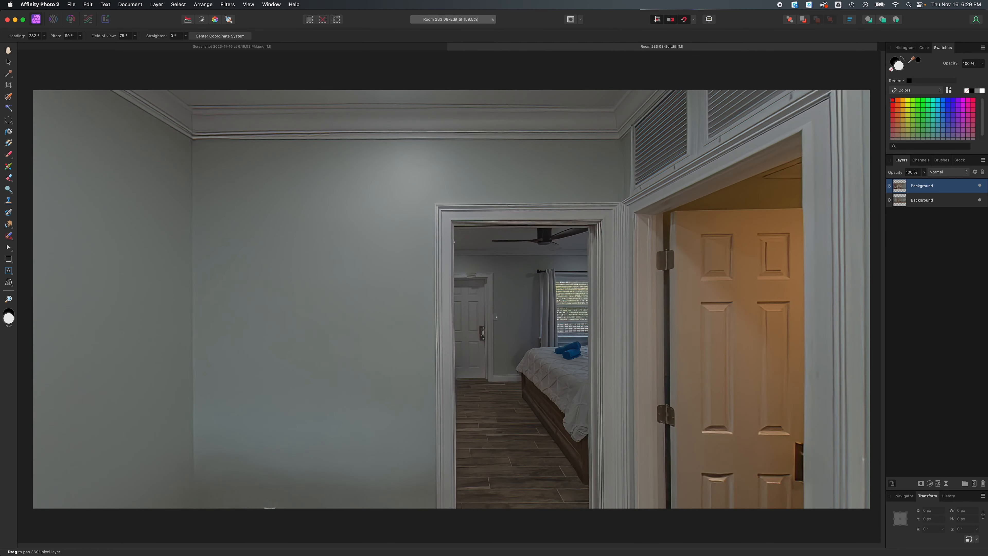
pyautogui.click(199, 36)
# Turn the Room 233 08 projection to heading 270° to check the opposite direction, and return it to 90°
pyautogui.click(32, 35)
pyautogui.write('270')
pyautogui.press('Return')
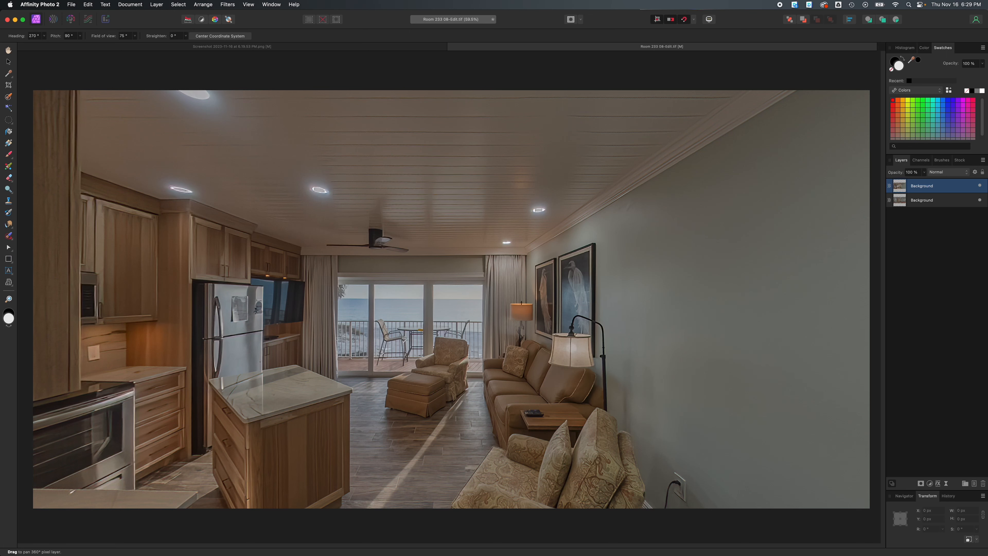
pyautogui.click(34, 37)
pyautogui.write('90')
pyautogui.press('Return')
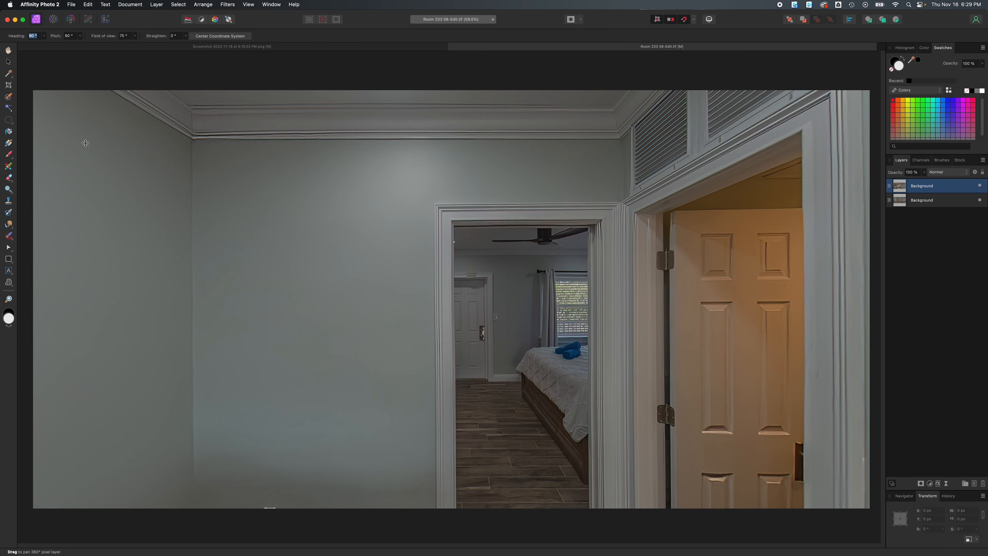
# Set the Room 233 08 projection's heading to 226° and recenter the coordinate system on that direction
pyautogui.write('226')
pyautogui.press('Return')
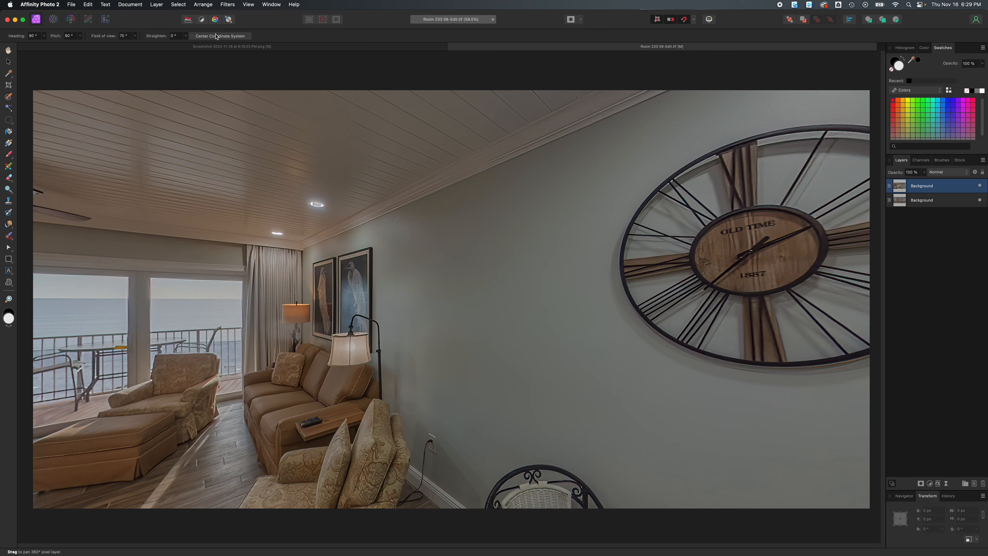
# Remove the live projection from Room 233 08, and save and close the document
pyautogui.click(157, 5)
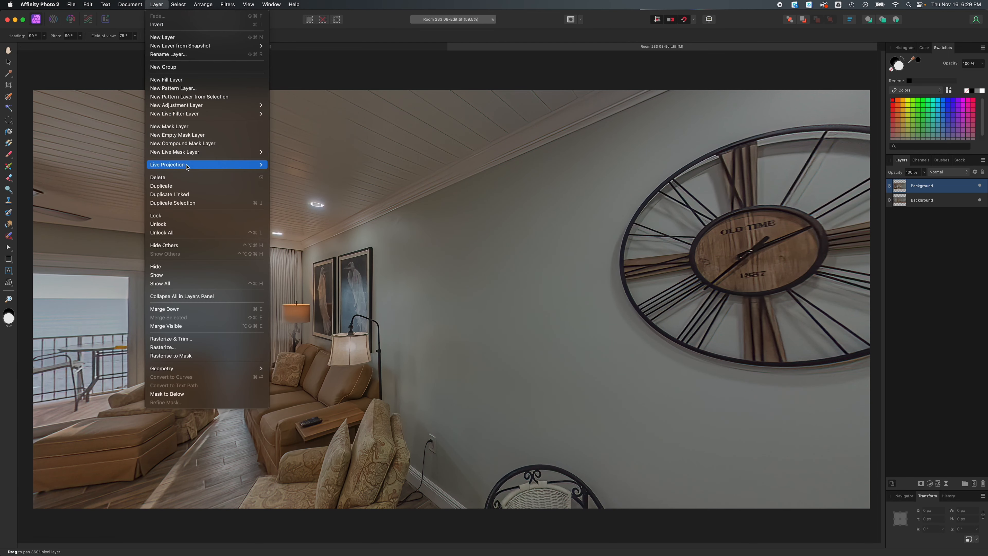
pyautogui.moveTo(187, 166)
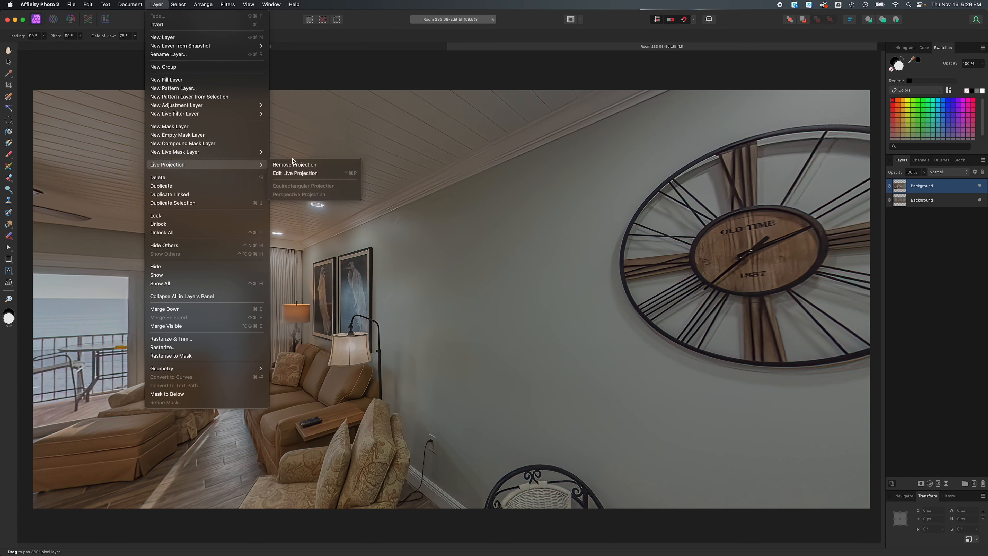
pyautogui.click(316, 166)
pyautogui.press('super+w')
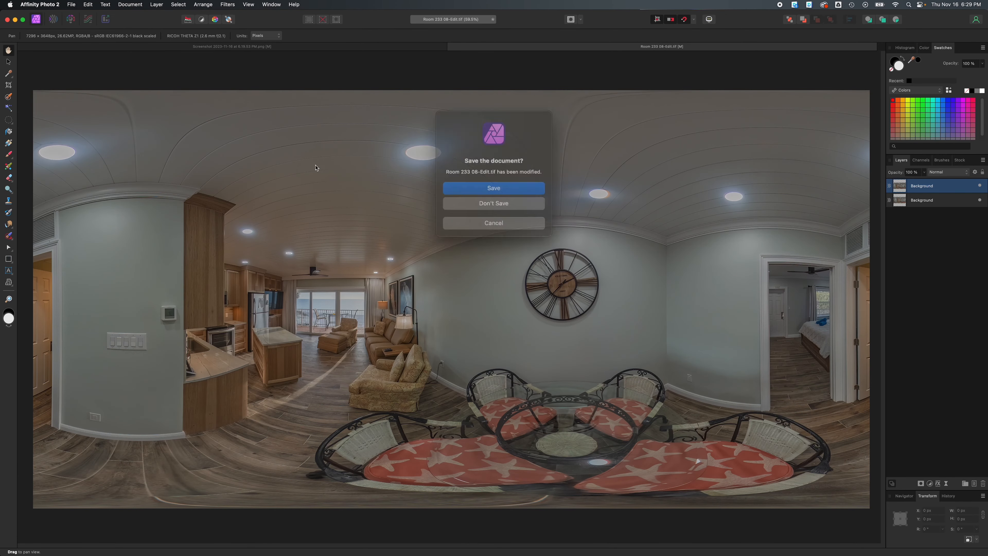
pyautogui.press('Return')
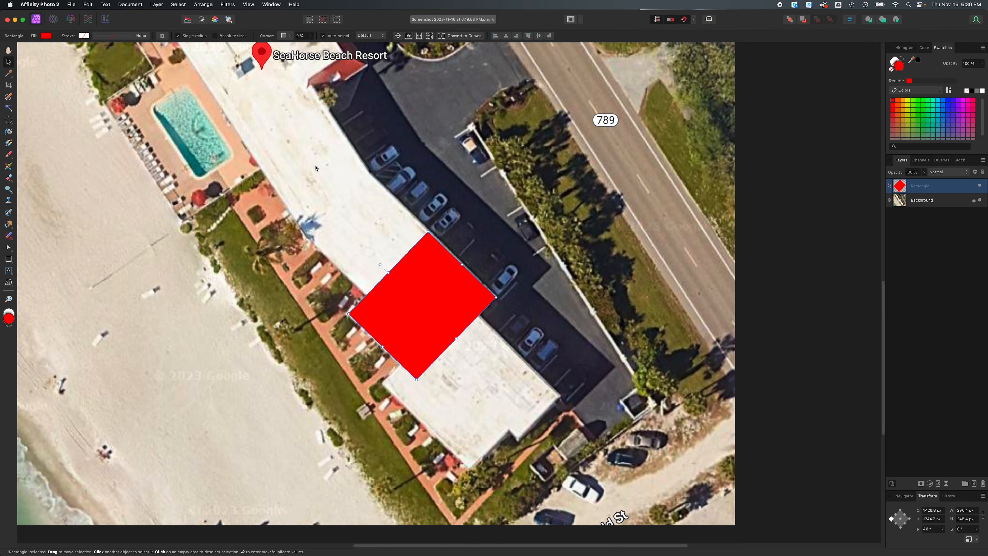
# Switch to Lightroom Classic and review the five Room 233 panoramas one after another at large size
pyautogui.press('super+h')
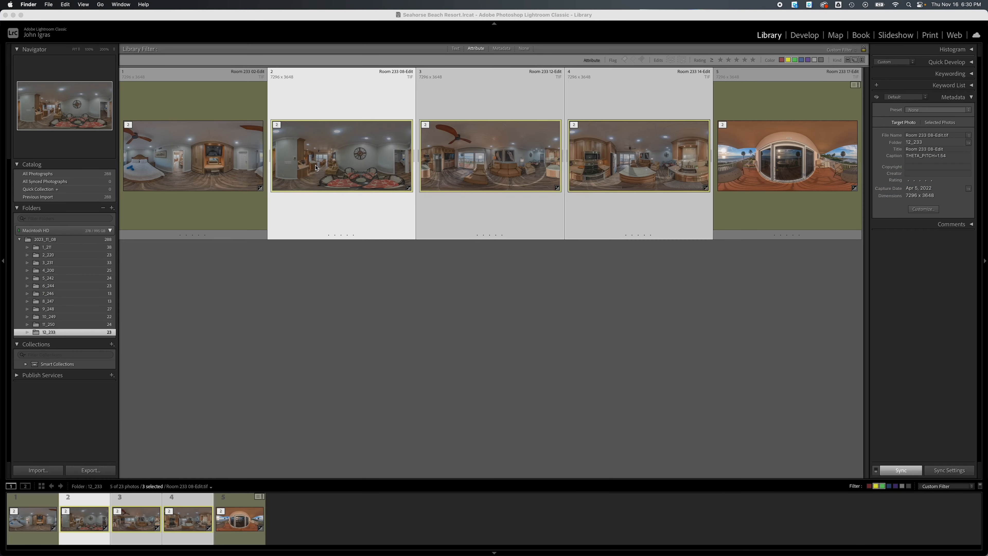
pyautogui.click(345, 269)
pyautogui.click(289, 297)
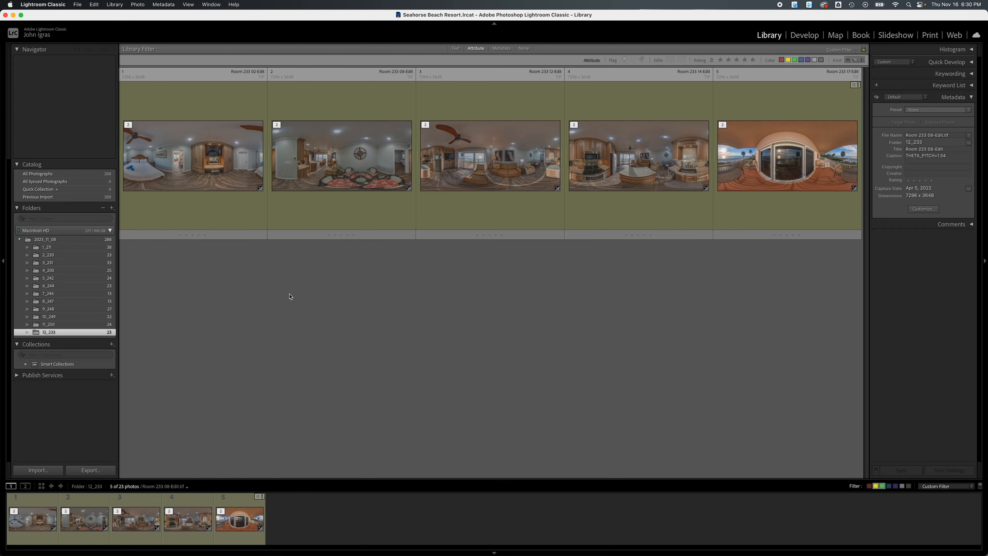
pyautogui.doubleClick(222, 182)
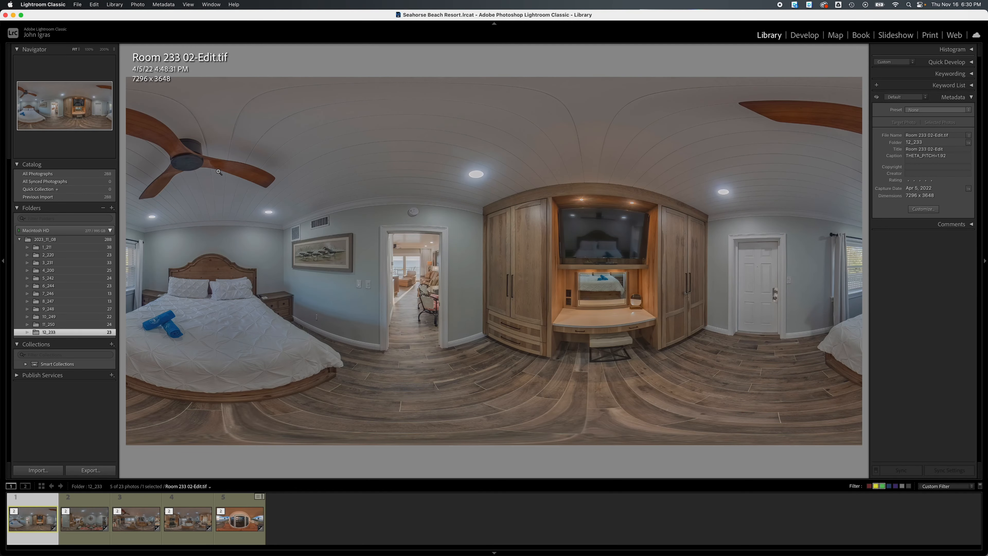
pyautogui.press('Right')
pyautogui.press('Right')
pyautogui.press('Right')
pyautogui.press('Right')
pyautogui.press('g')
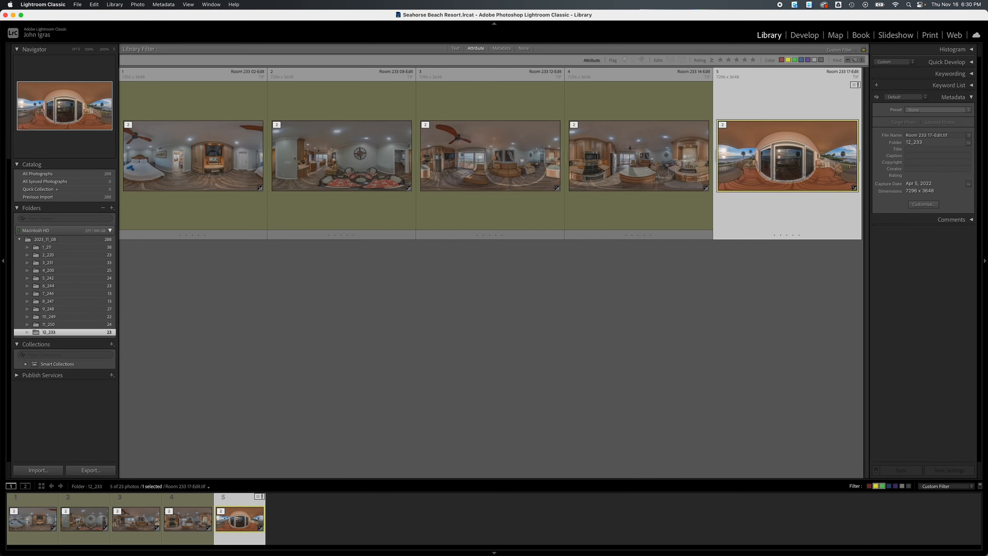
# Export the Room 233 02, 08, 12 and 14 panoramas to the UPLOAD 1 folder using the Panos export preset
pyautogui.click(590, 160)
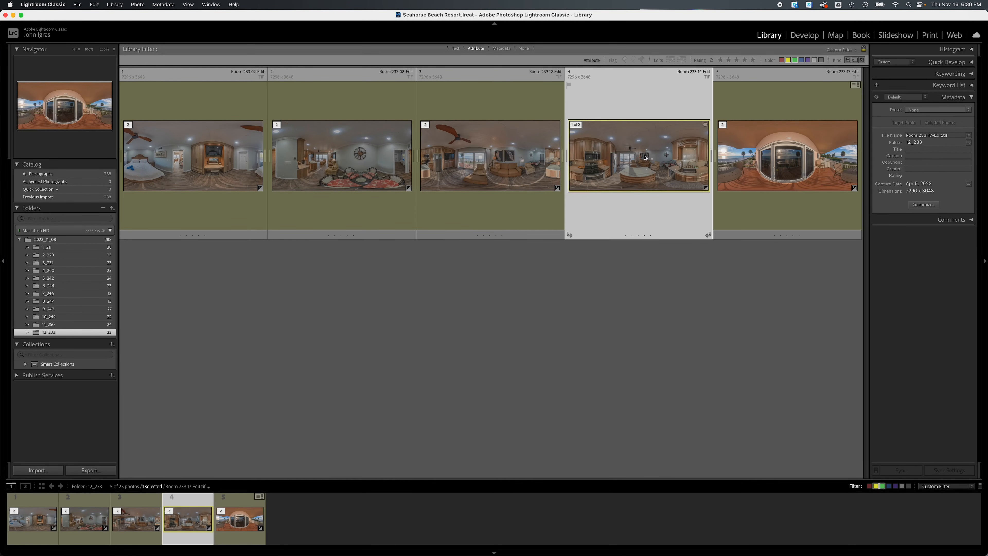
pyautogui.keyDown('shift'); pyautogui.click(213, 159); pyautogui.keyUp('shift')
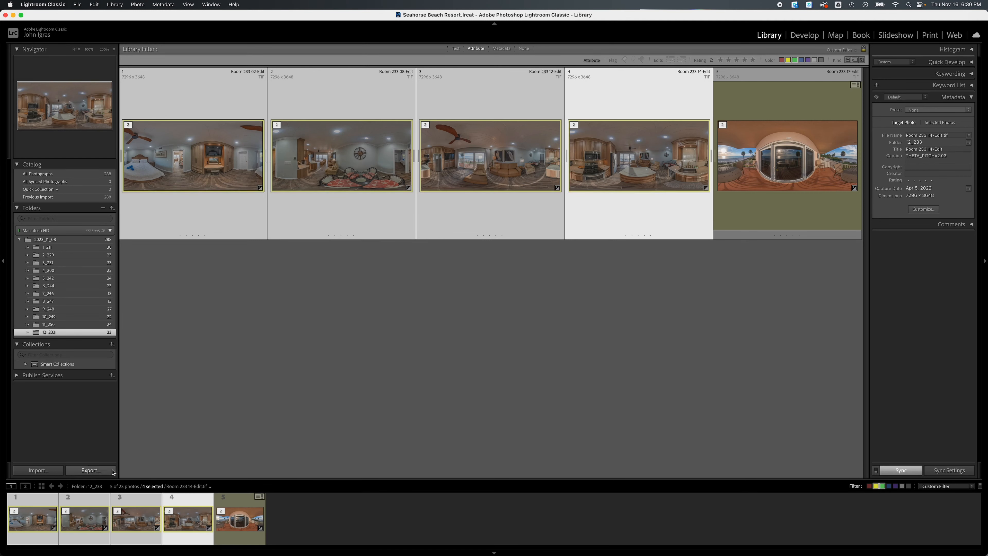
pyautogui.click(91, 470)
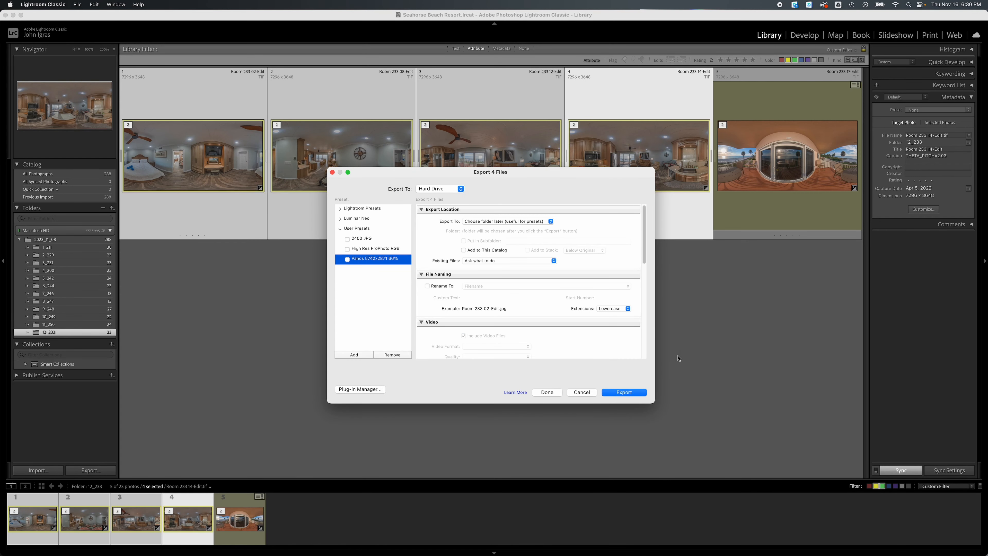
pyautogui.click(625, 392)
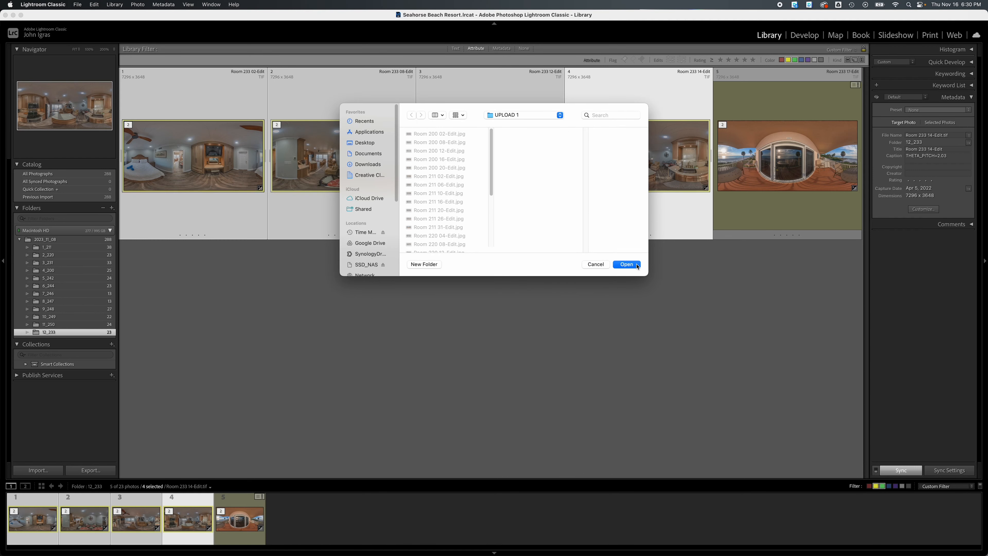
pyautogui.click(637, 266)
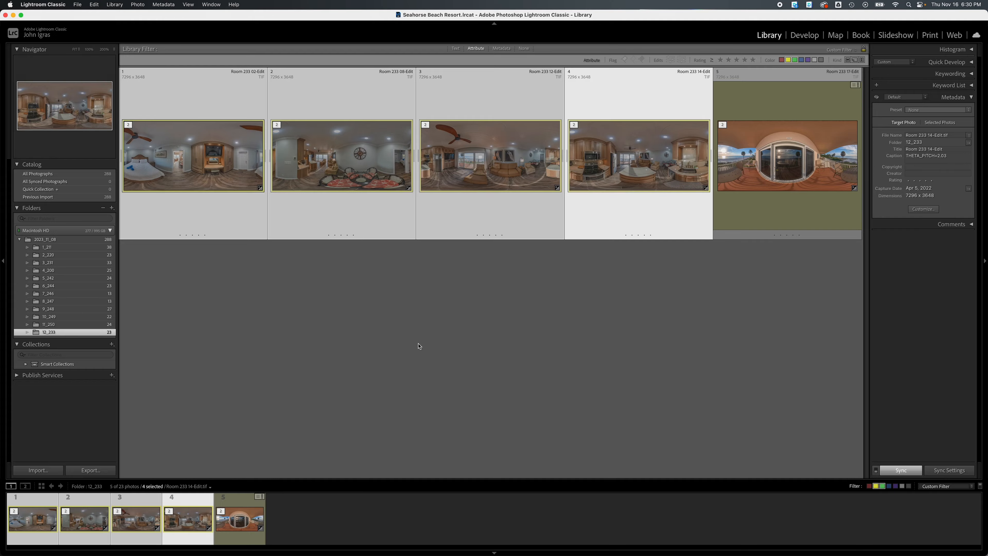
# Switch to CloudPano in Chrome and upload the Room 233 02, 08, 12 and 14 JPGs from UPLOAD 1 as new scenes
pyautogui.press('super+h')
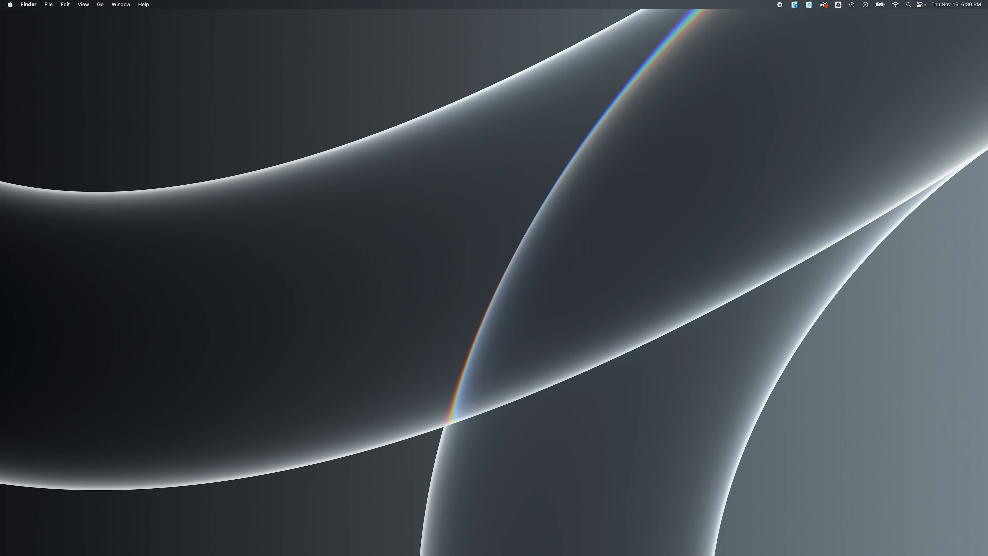
pyautogui.press('super+Tab')
pyautogui.click(218, 33)
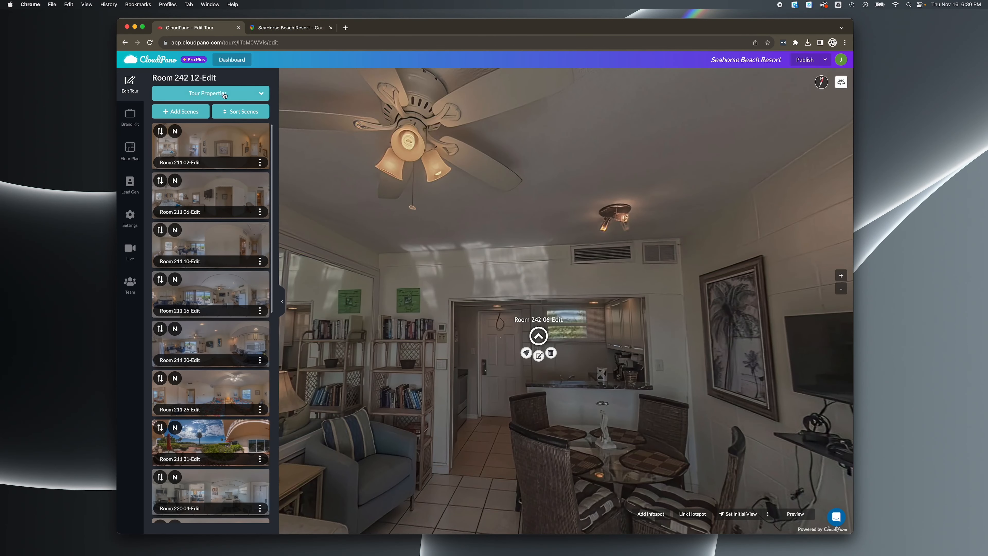
pyautogui.click(193, 111)
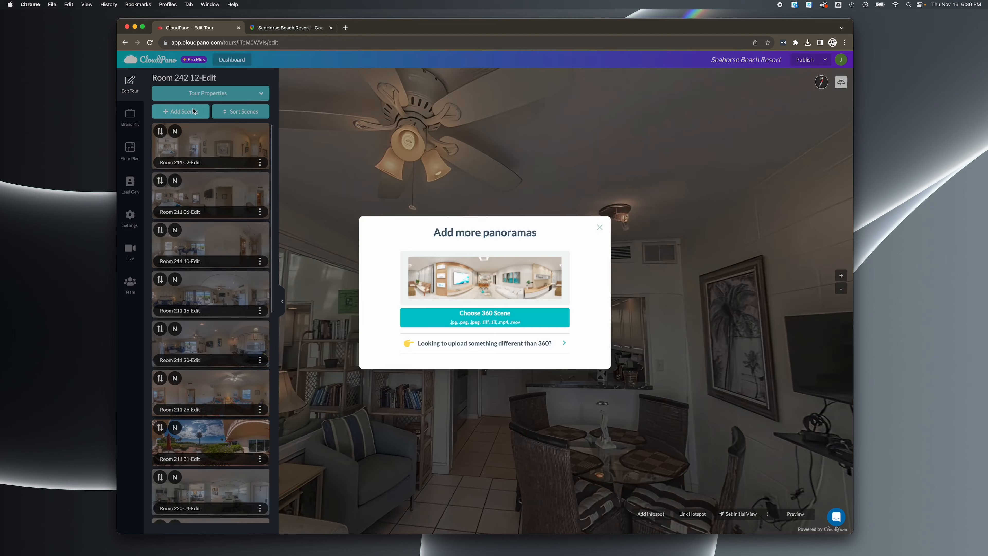
pyautogui.click(505, 322)
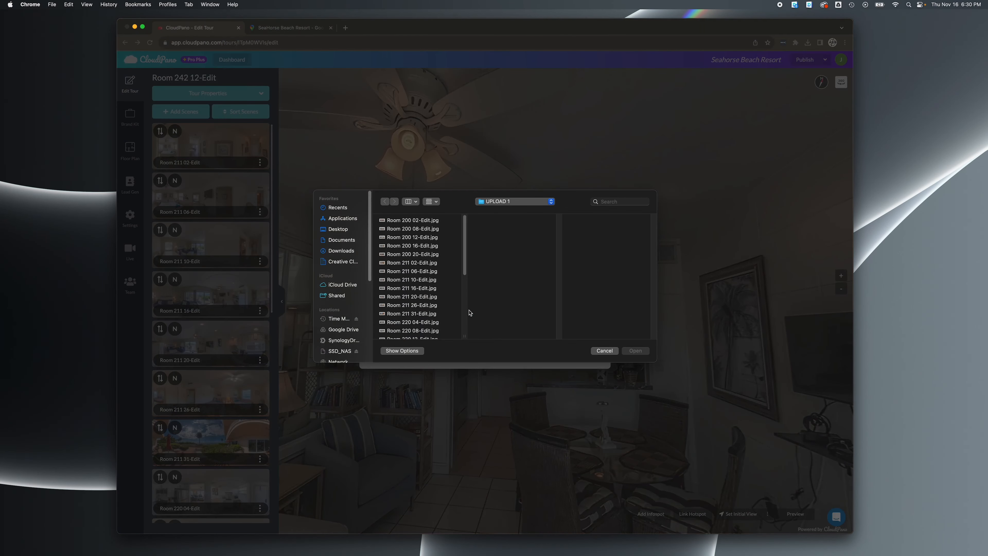
pyautogui.scroll(-2, 434, 323)
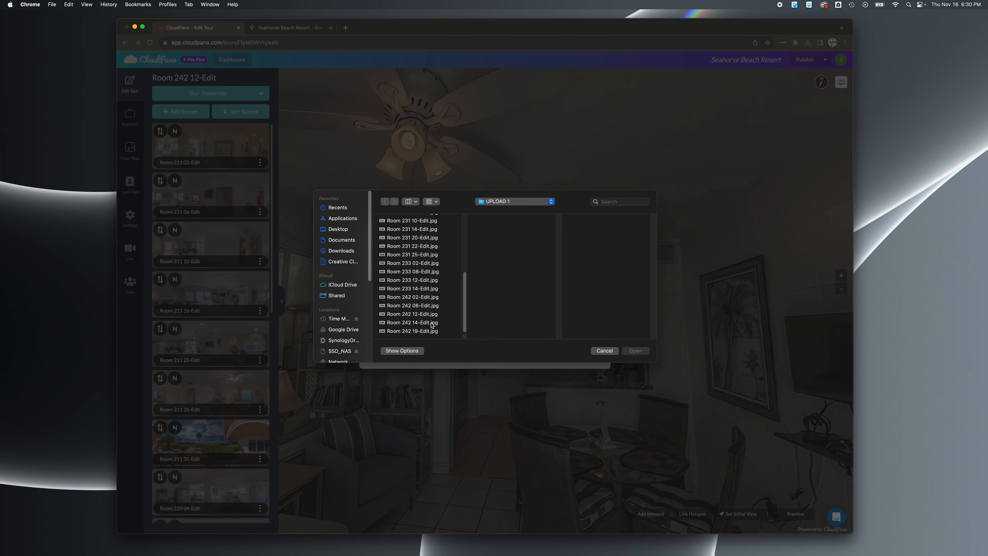
pyautogui.click(412, 290)
pyautogui.keyDown('shift'); pyautogui.click(414, 264); pyautogui.keyUp('shift')
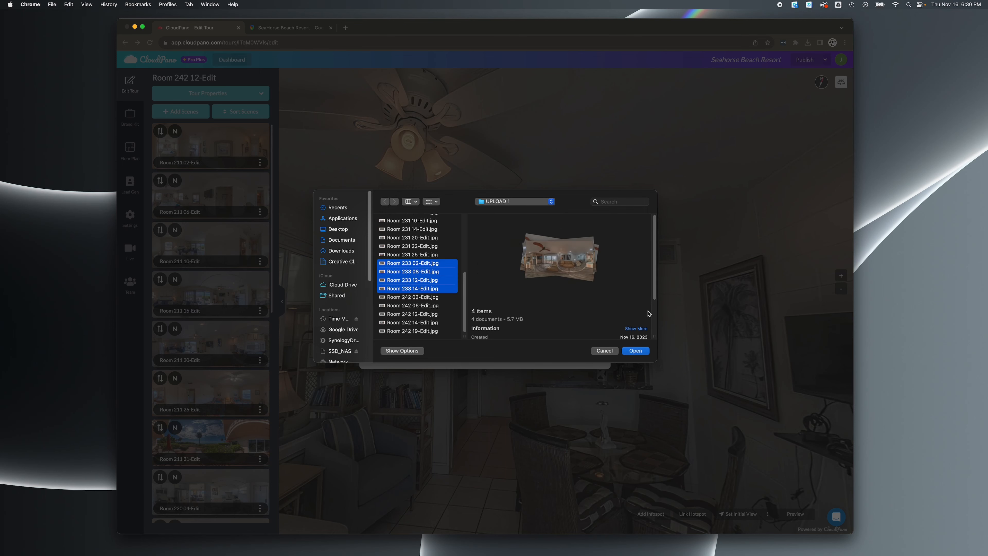
pyautogui.click(643, 351)
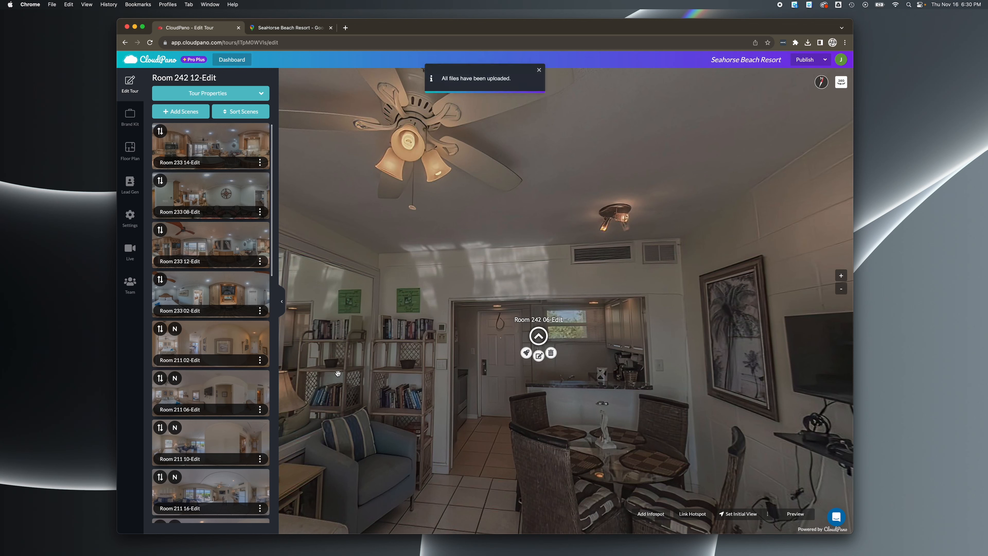
# Sort the tour's scenes by title in ascending order and open a scene from the Room 233 group
pyautogui.click(244, 112)
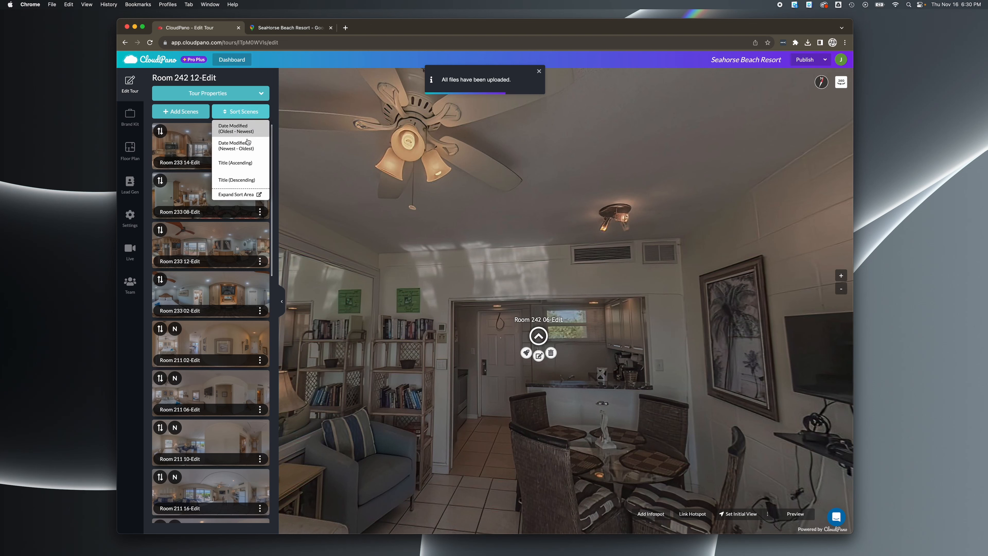
pyautogui.click(243, 163)
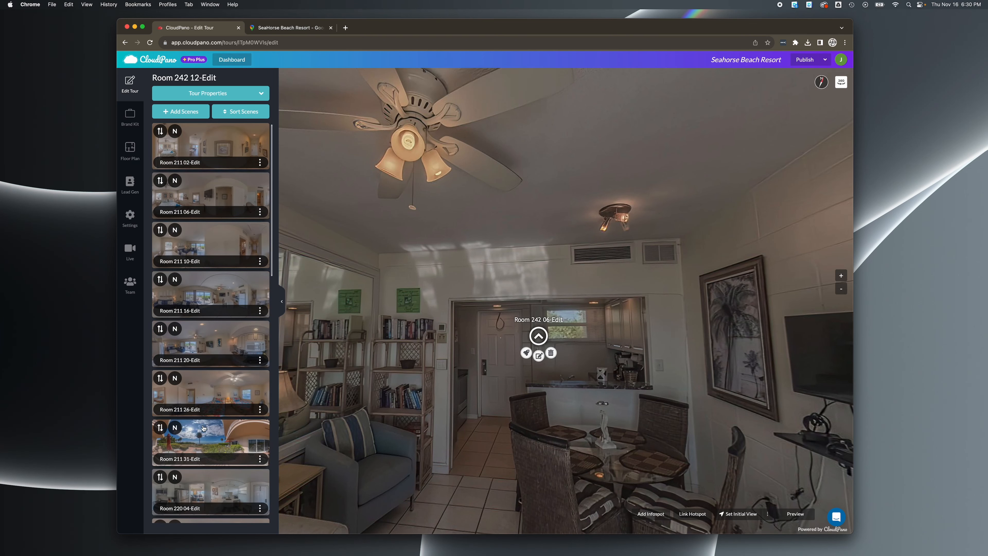
pyautogui.scroll(-10, 203, 426)
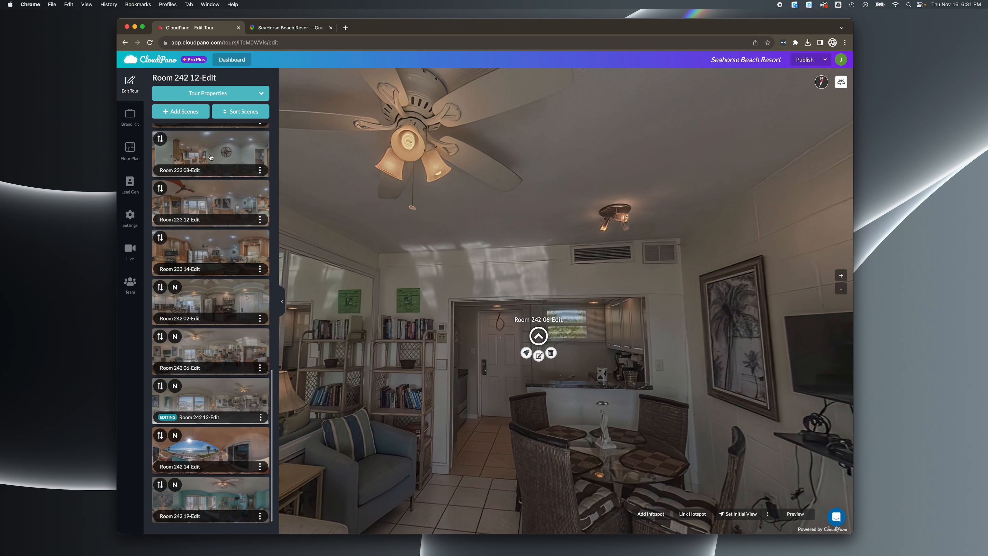
pyautogui.scroll(3, 208, 210)
pyautogui.click(212, 246)
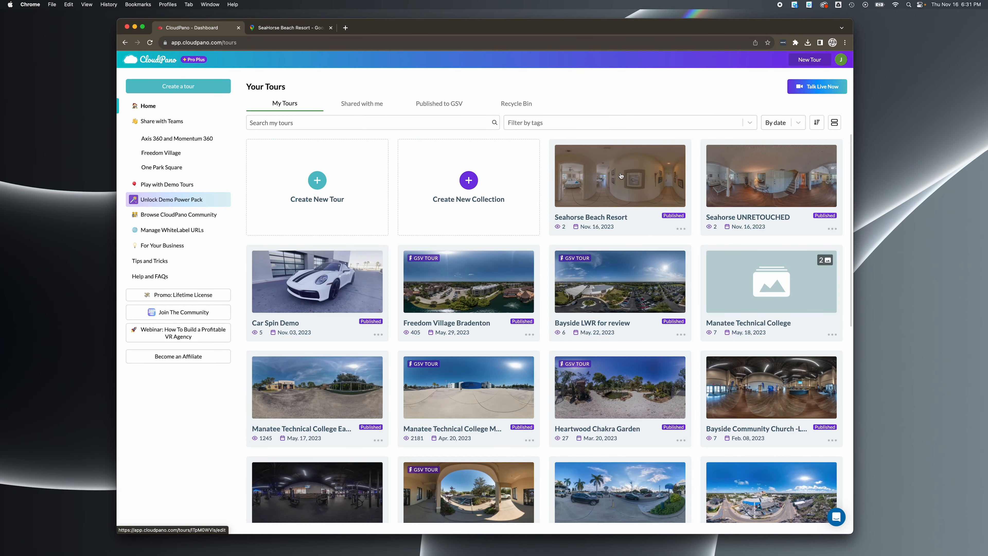
# Reopen the Seahorse Beach Resort tour for editing from the tours dashboard
pyautogui.click(621, 186)
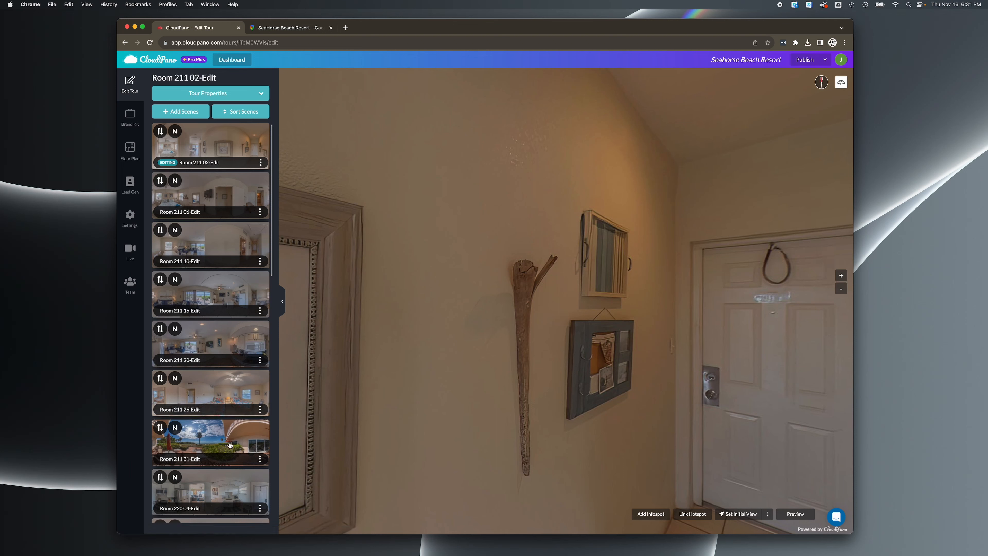
# Open the Room 233 02-Edit scene and set its north point
pyautogui.scroll(-15, 231, 444)
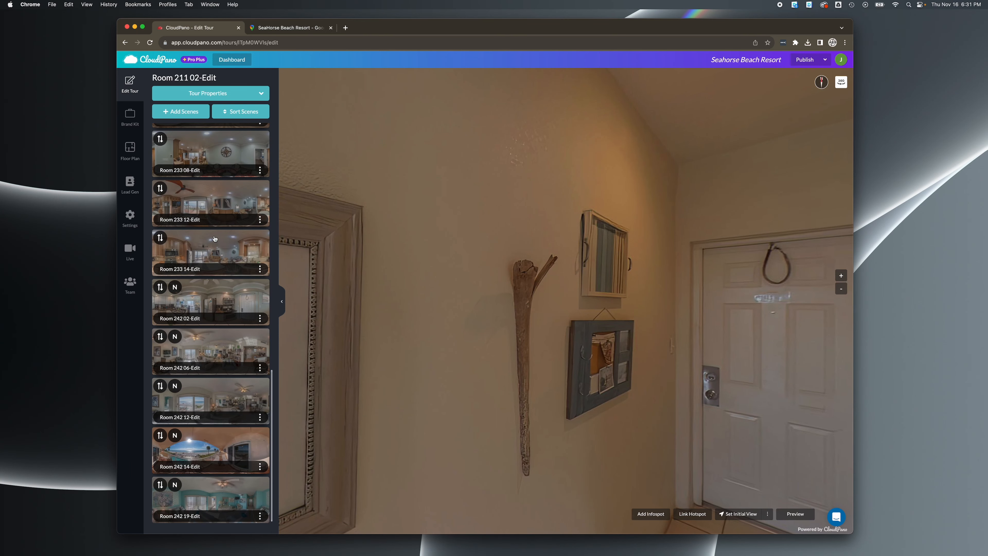
pyautogui.scroll(3, 206, 242)
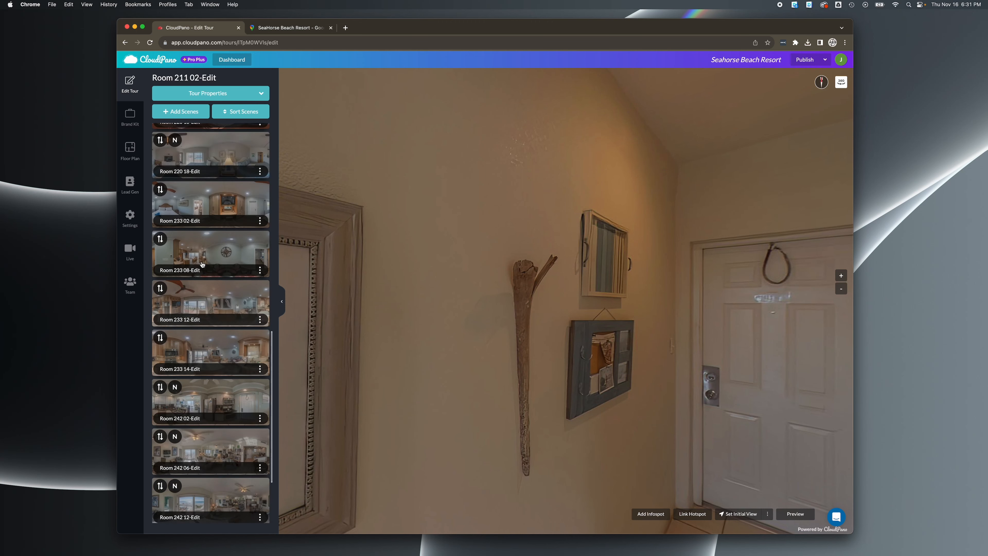
pyautogui.click(217, 204)
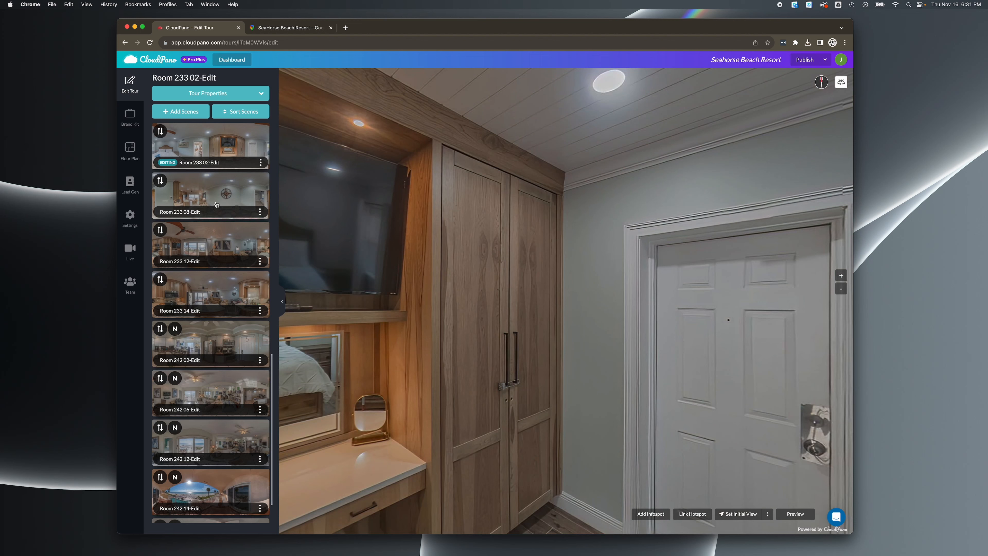
pyautogui.click(821, 81)
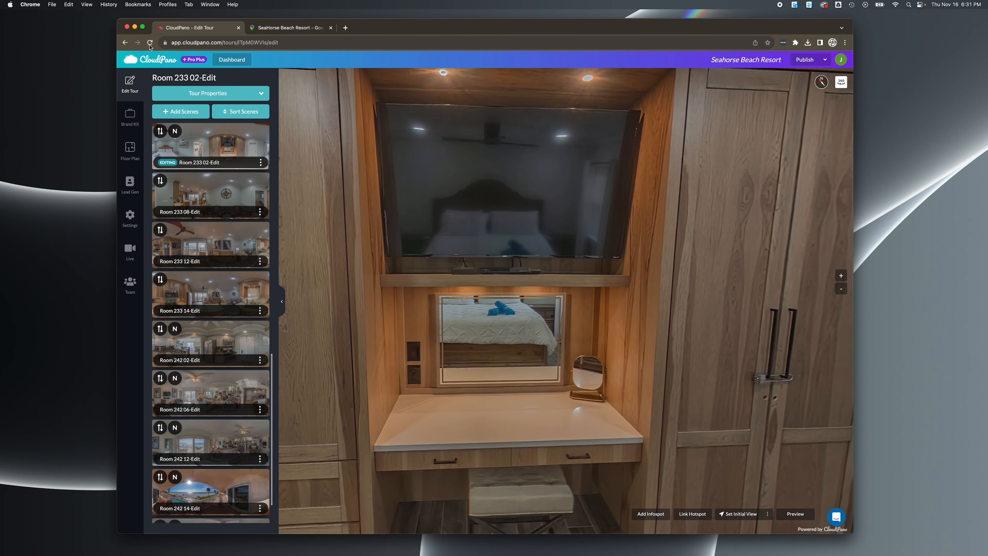
# Reload the tour editor, open the Room 233 08-Edit scene and set its north point
pyautogui.click(149, 44)
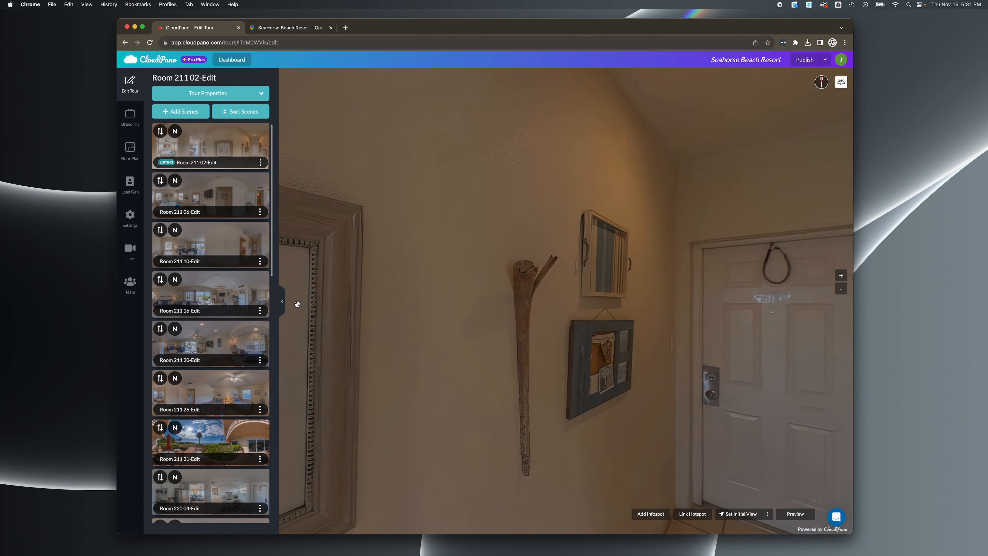
pyautogui.scroll(-15, 196, 441)
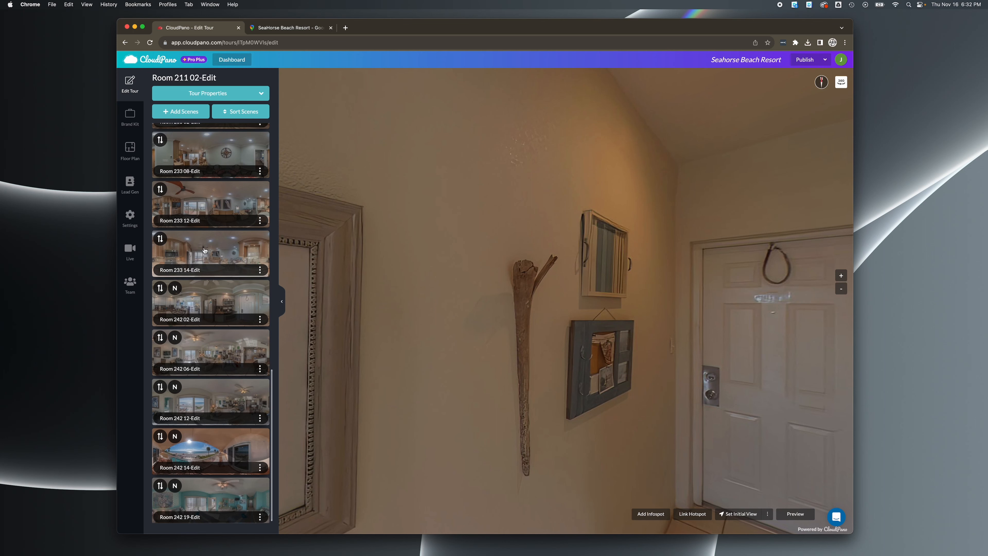
pyautogui.scroll(1, 205, 251)
pyautogui.scroll(2, 204, 251)
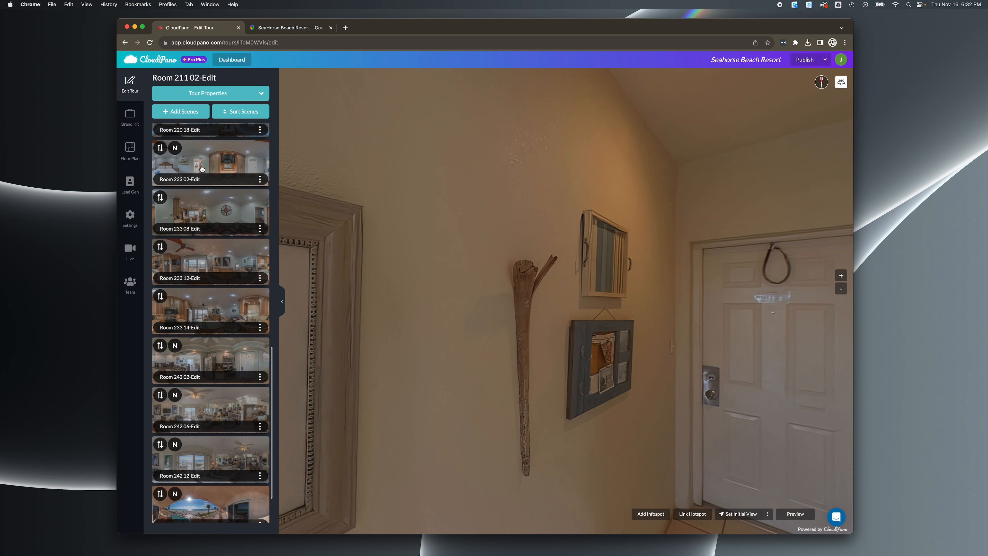
pyautogui.click(205, 212)
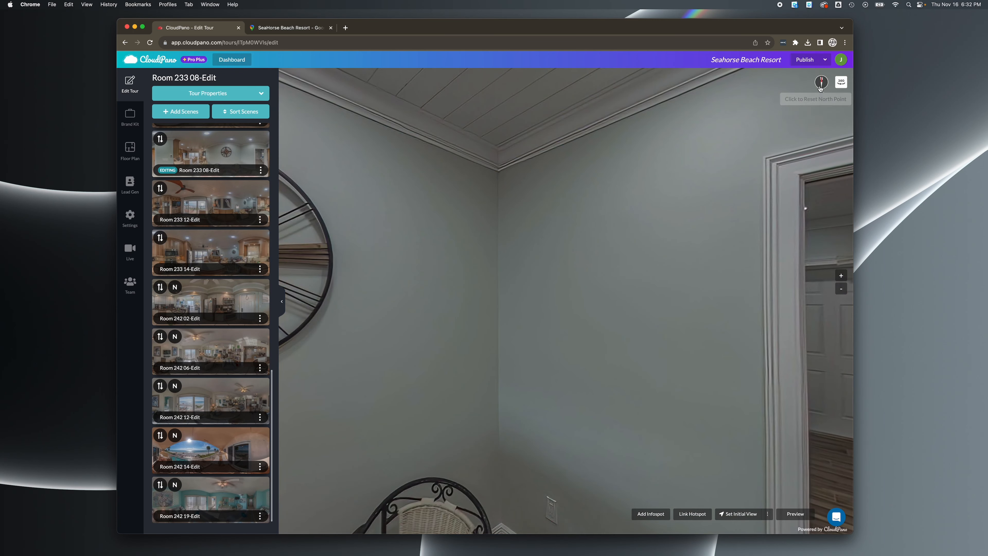
pyautogui.click(821, 83)
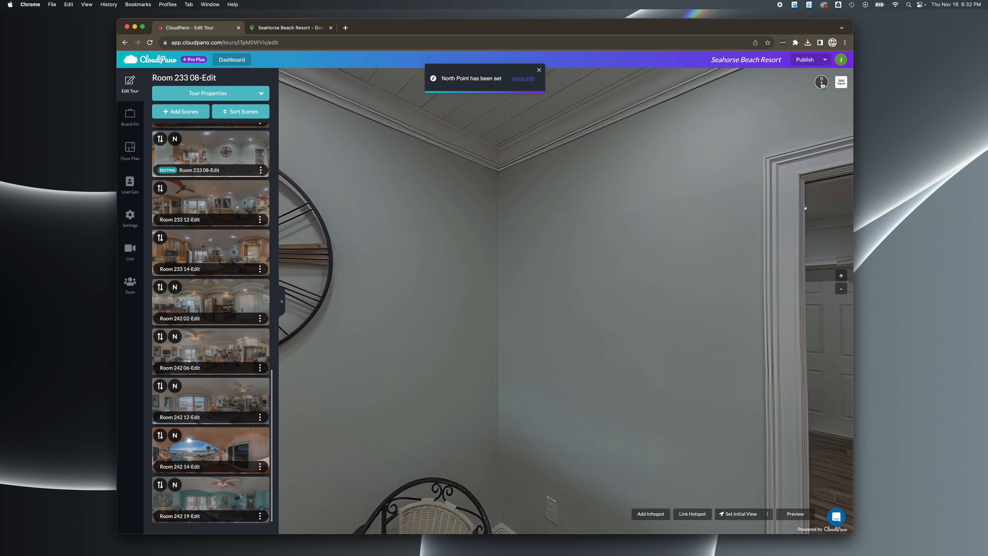
# Set the north point of the Room 233 12-Edit scene and the Room 233 14-Edit scene
pyautogui.click(221, 201)
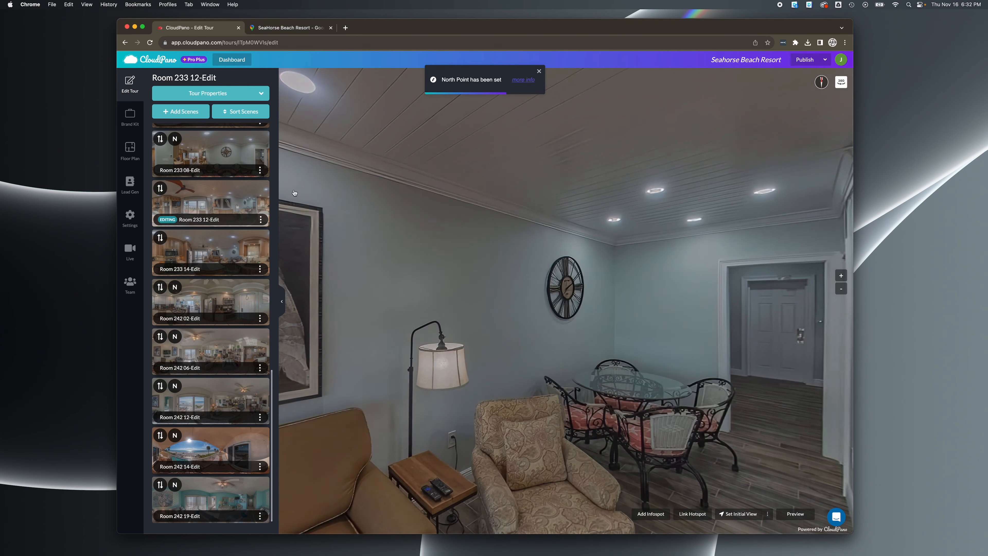
pyautogui.click(821, 82)
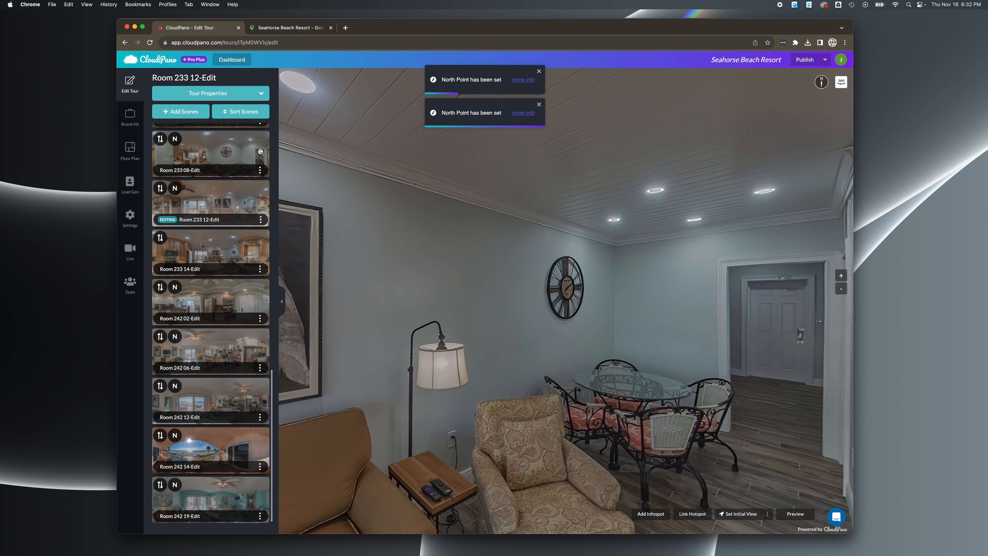
pyautogui.click(209, 250)
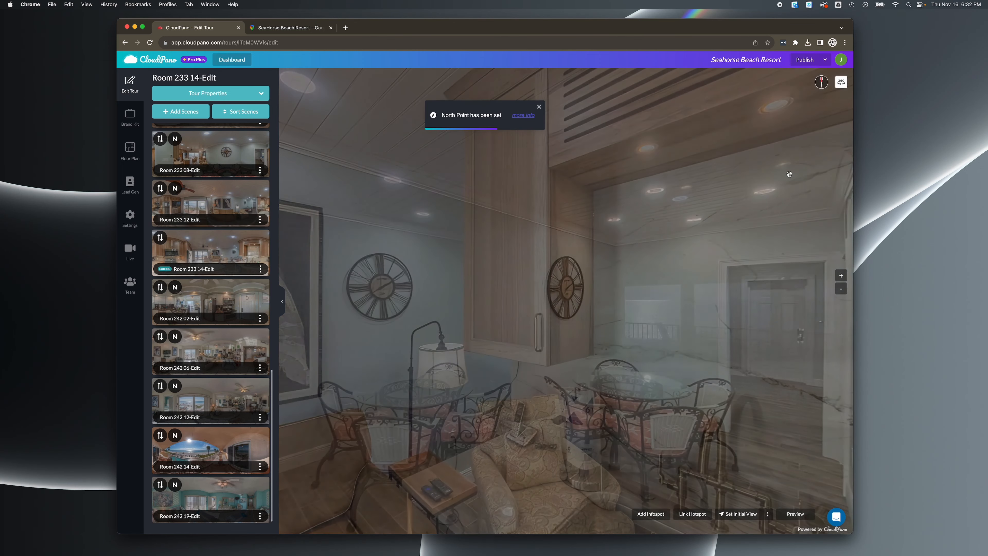
pyautogui.click(822, 83)
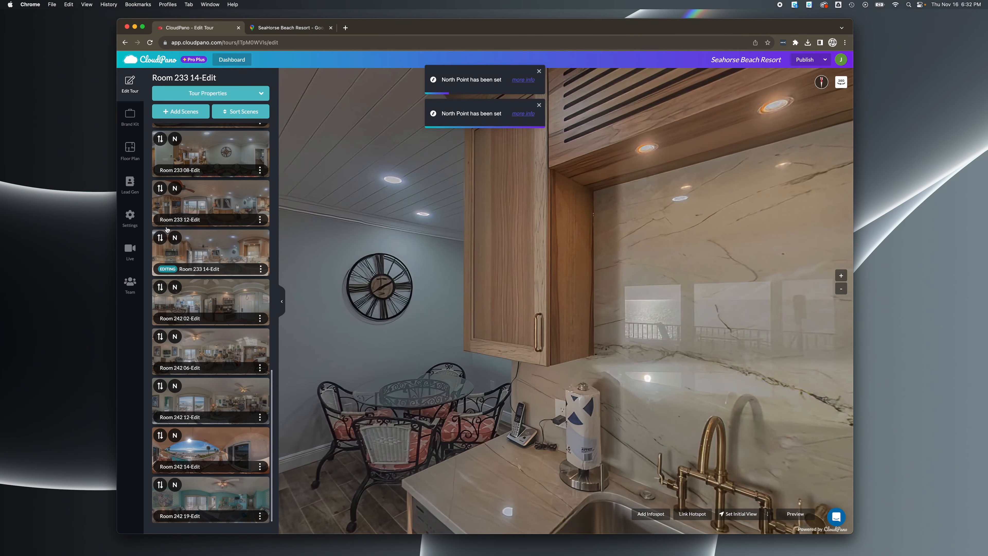
# In the Room 233 02-Edit scene, add a link hotspot in the doorway to the living area that leads to Room 233 08-Edit
pyautogui.scroll(6, 228, 299)
pyautogui.scroll(-4, 227, 299)
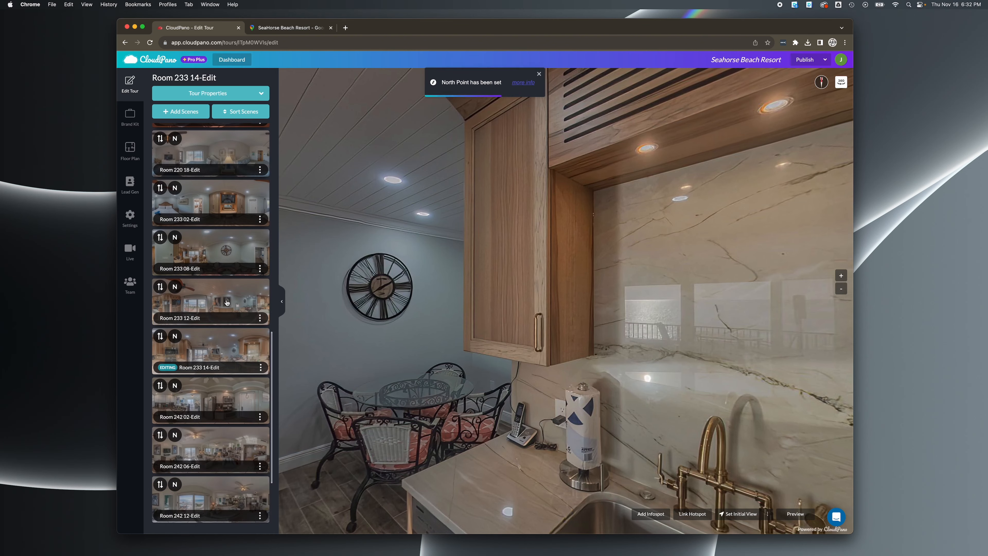
pyautogui.click(206, 199)
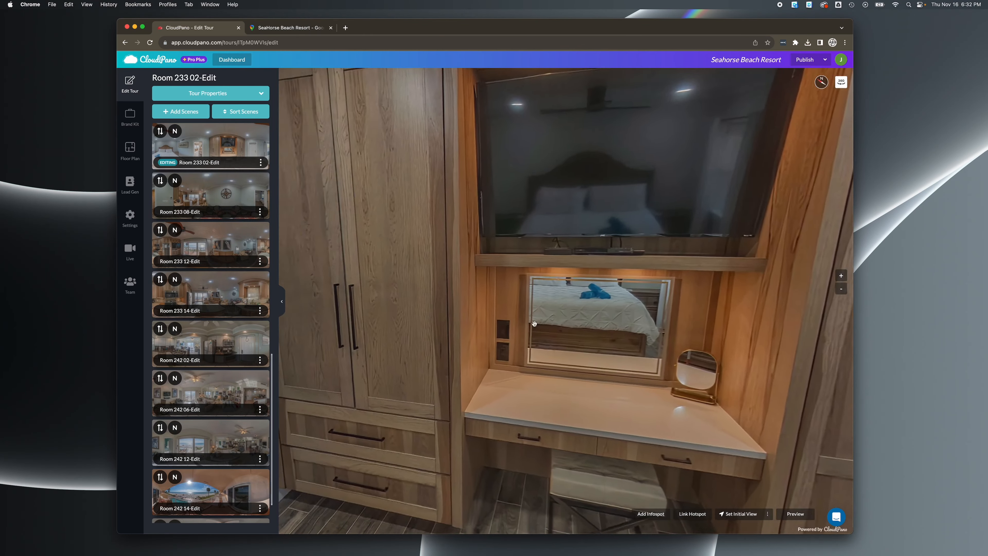
pyautogui.moveTo(531, 324); pyautogui.dragTo(697, 320)
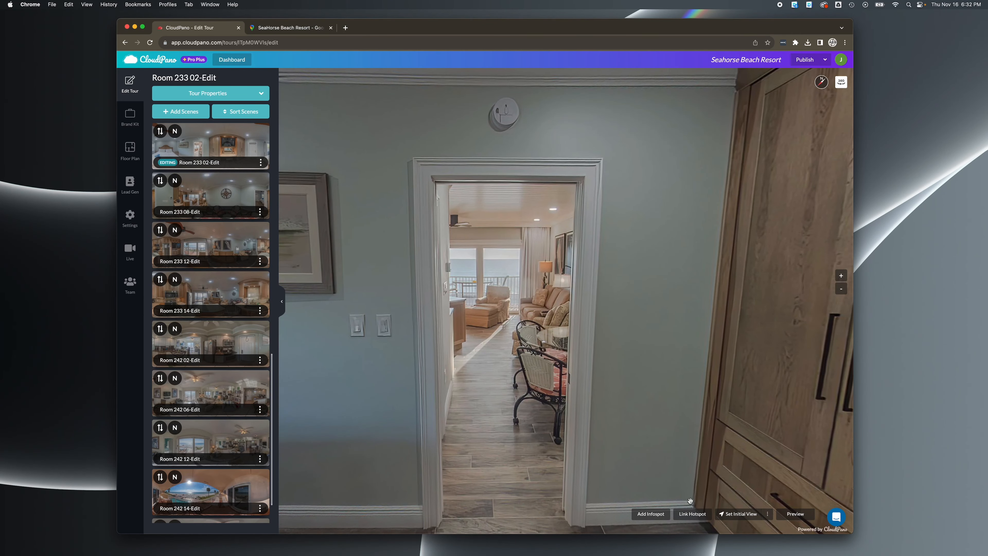
pyautogui.click(693, 513)
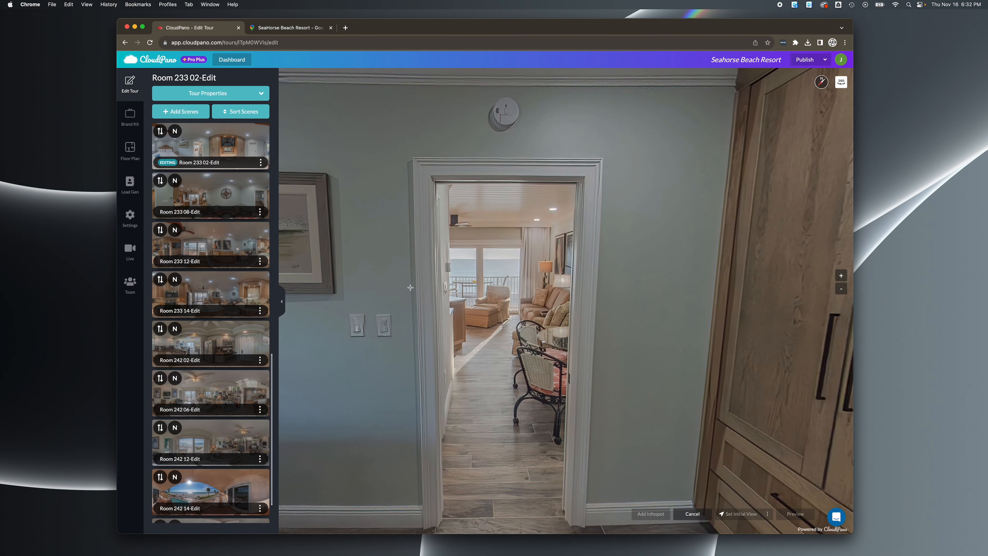
pyautogui.click(501, 289)
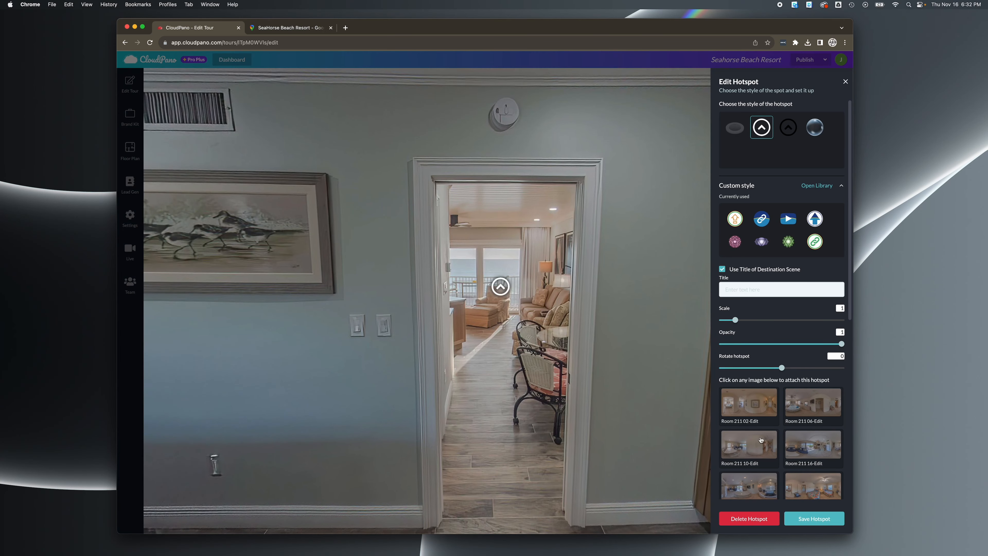
pyautogui.scroll(-5, 775, 442)
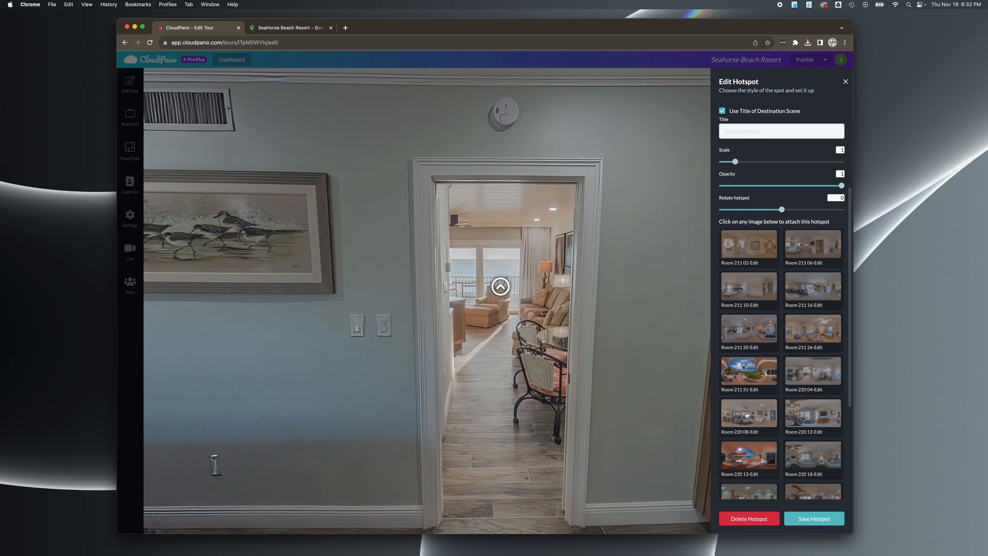
pyautogui.scroll(-5, 747, 415)
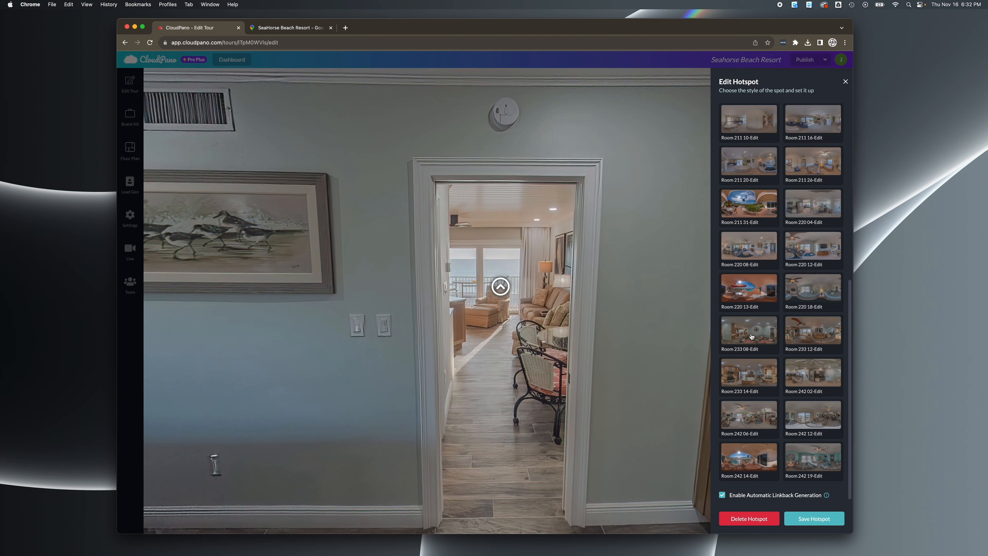
pyautogui.click(751, 337)
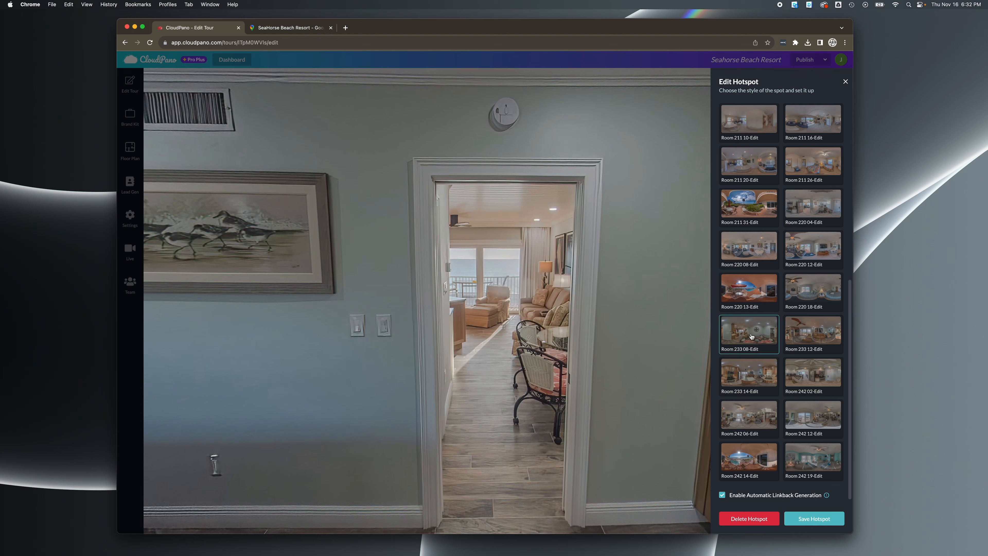
pyautogui.click(811, 517)
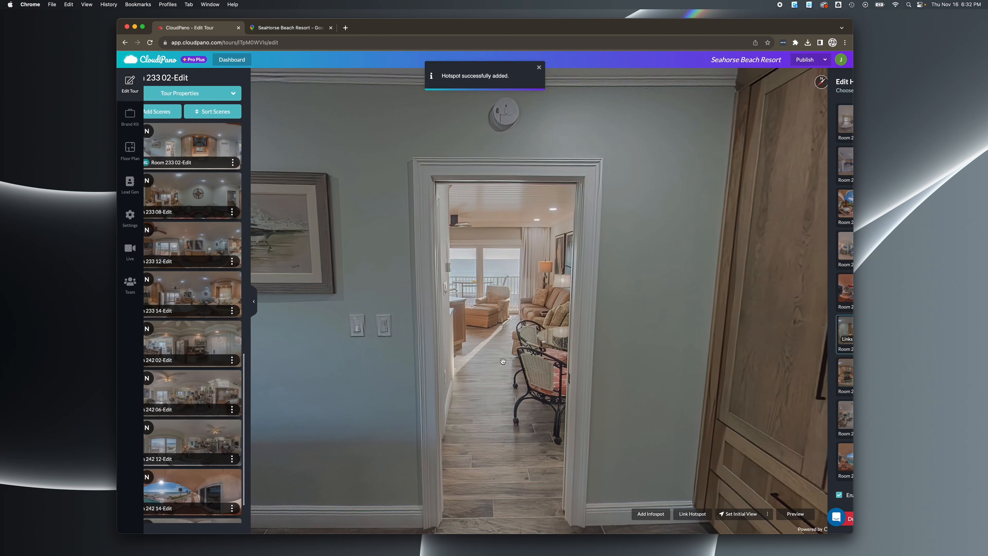
# In the Room 233 08-Edit scene, add a link hotspot in the kitchen beside the refrigerator that leads to Room 233 14-Edit
pyautogui.click(489, 303)
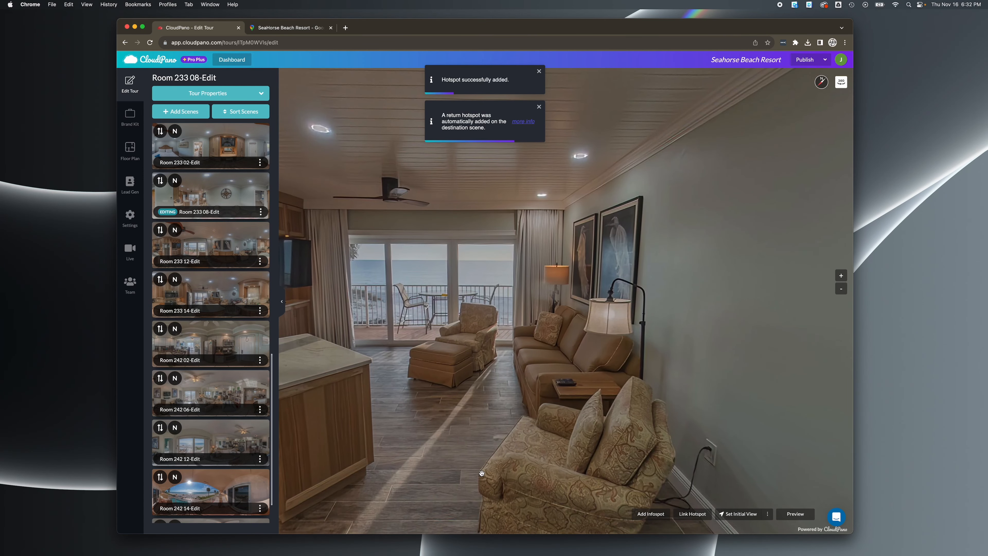
pyautogui.moveTo(448, 402); pyautogui.dragTo(501, 400)
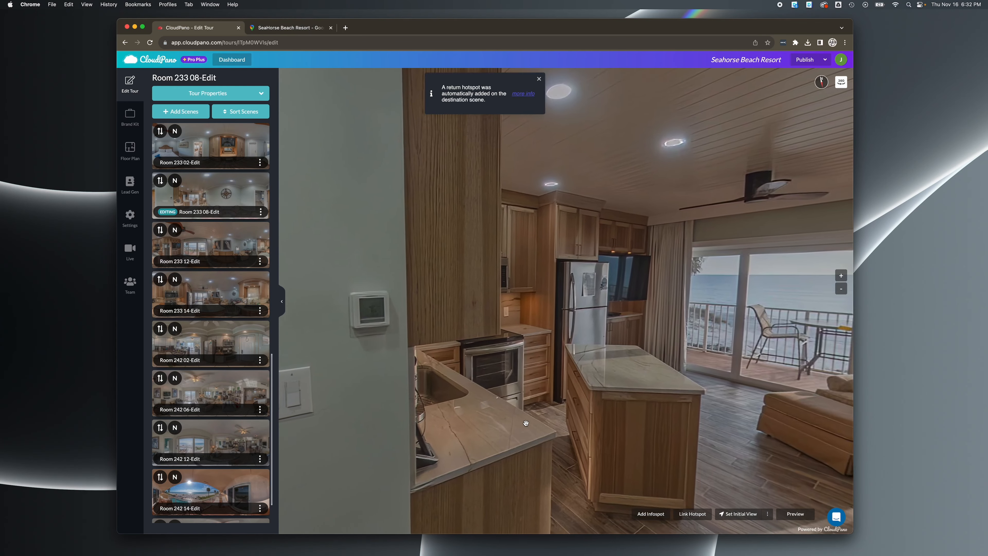
pyautogui.click(692, 514)
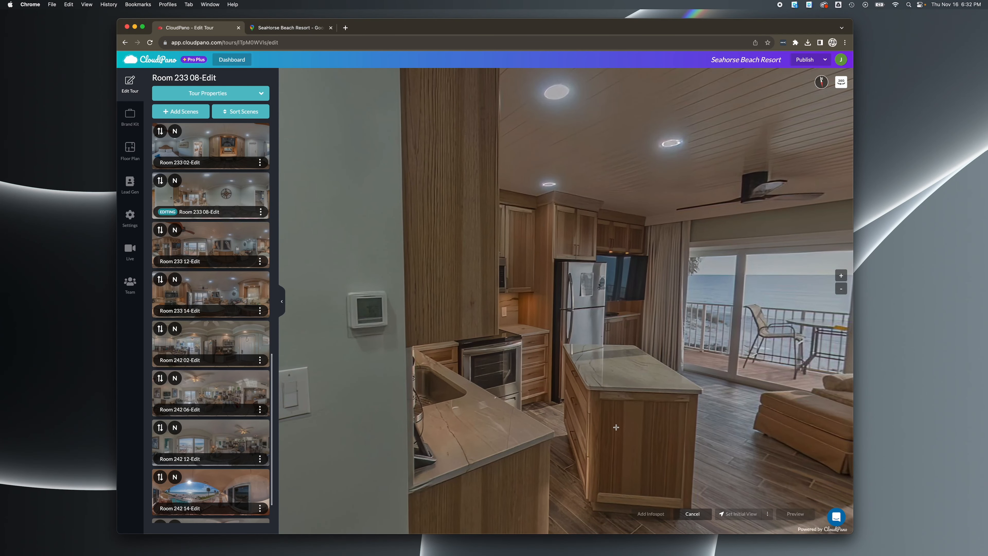
pyautogui.click(527, 291)
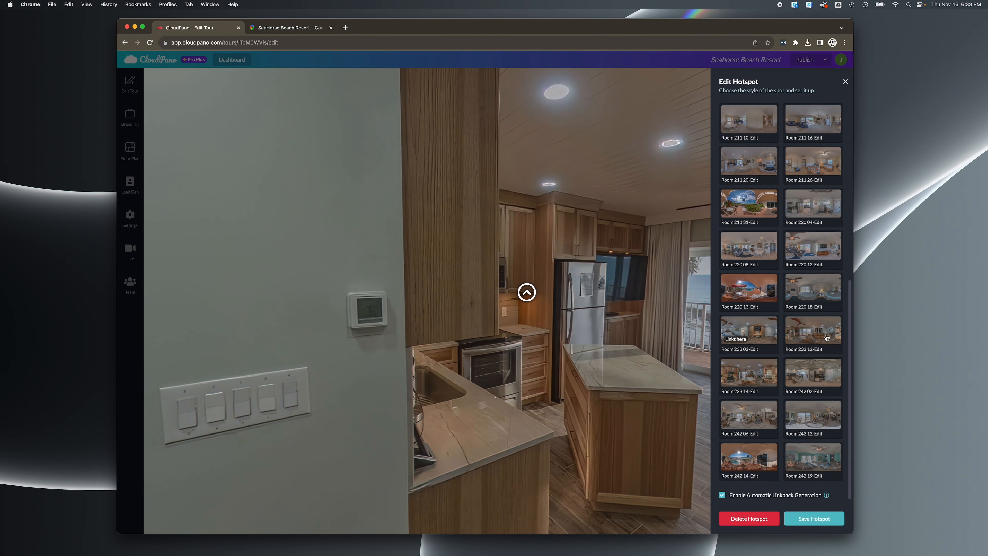
pyautogui.click(755, 380)
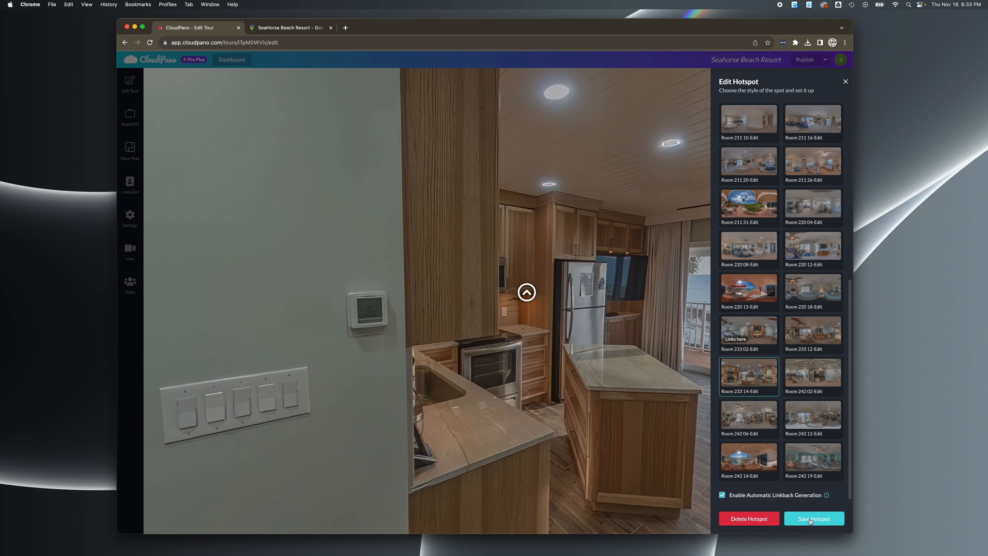
pyautogui.click(807, 521)
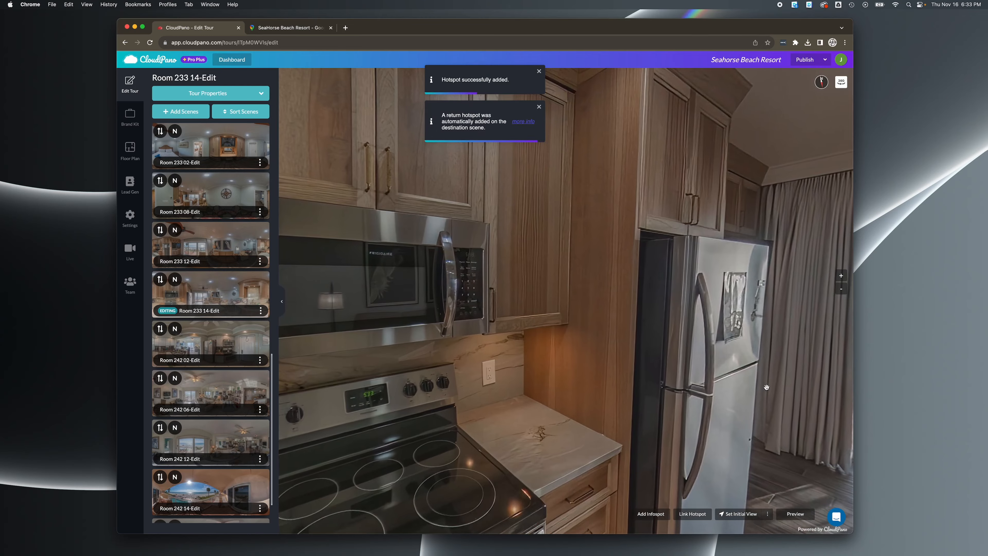
# In the Room 233 14-Edit scene, add a link hotspot on the sliding balcony doors that leads to Room 233 12-Edit
pyautogui.moveTo(766, 388); pyautogui.dragTo(678, 388)
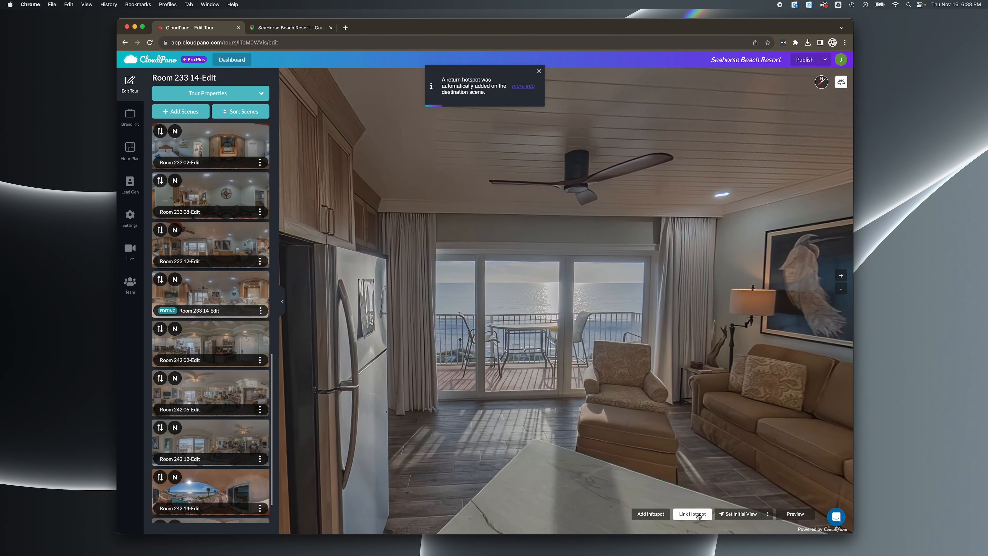
pyautogui.click(692, 514)
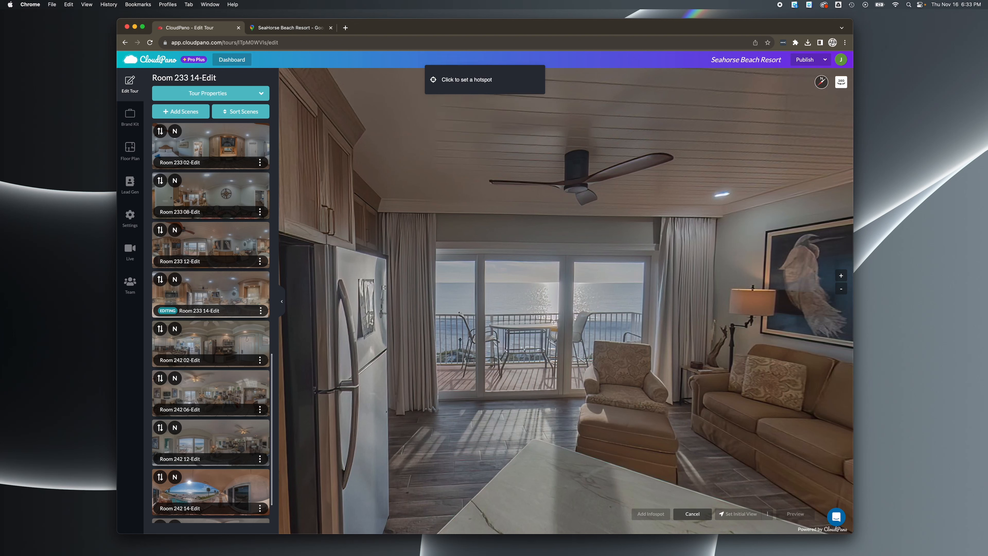
pyautogui.click(552, 318)
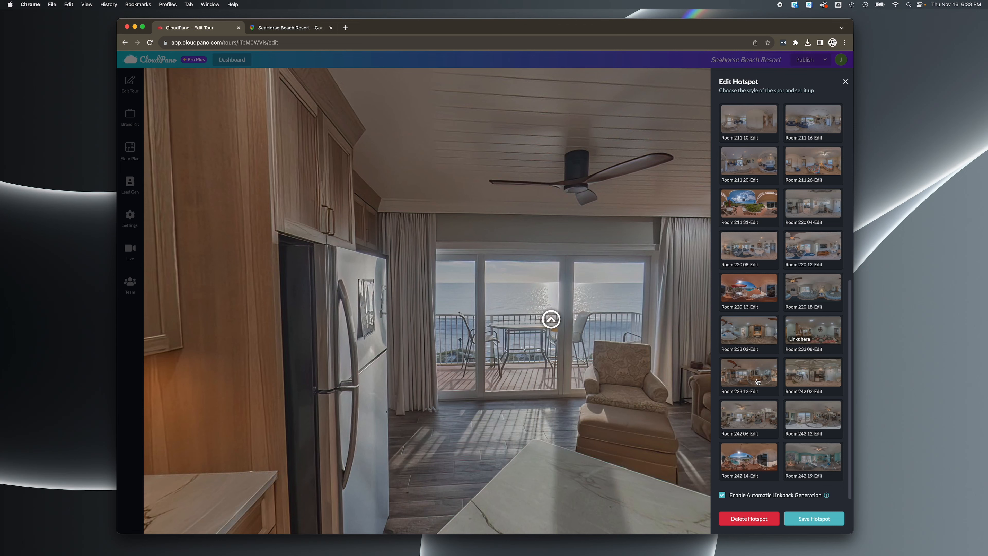
pyautogui.click(757, 381)
pyautogui.click(821, 522)
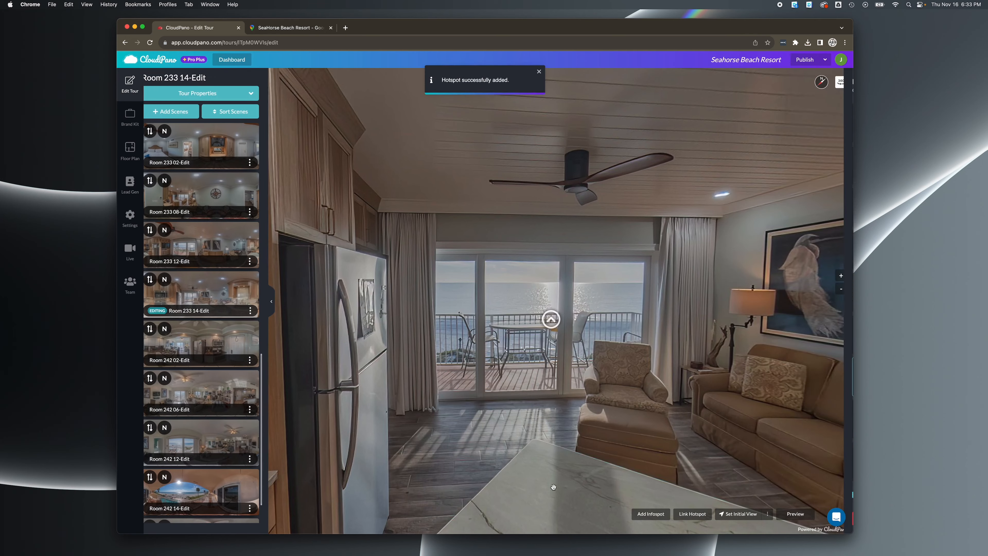
# In the Room 233 12-Edit scene, add a link hotspot in the hallway doorway beyond the dining table that leads to Room 233 08-Edit
pyautogui.click(551, 319)
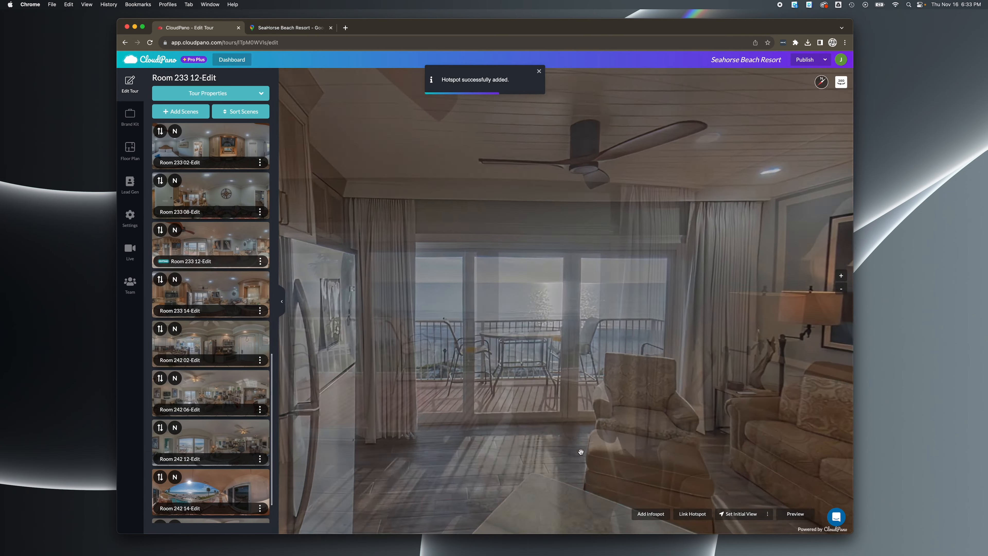
pyautogui.moveTo(585, 458); pyautogui.dragTo(463, 378)
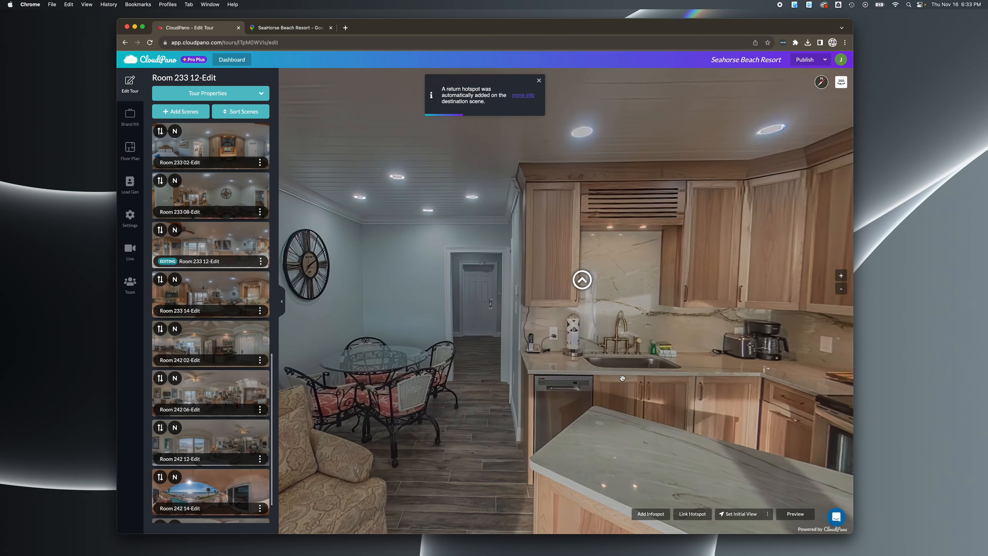
pyautogui.click(692, 513)
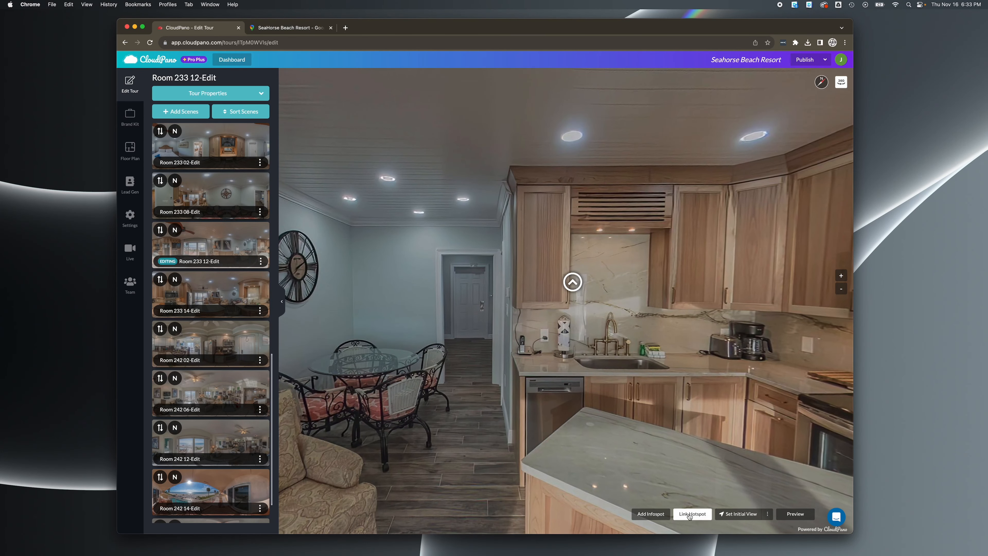
pyautogui.click(472, 295)
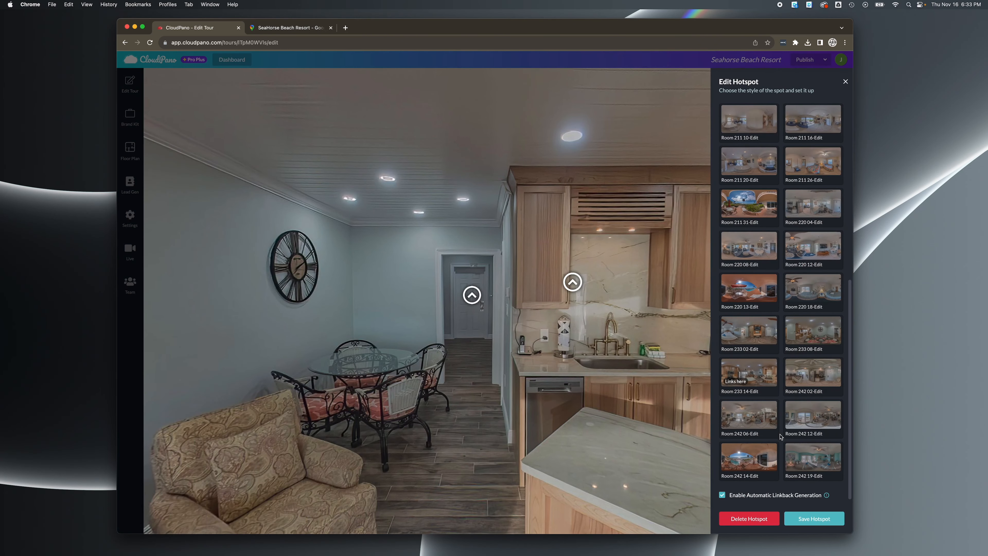
pyautogui.click(819, 332)
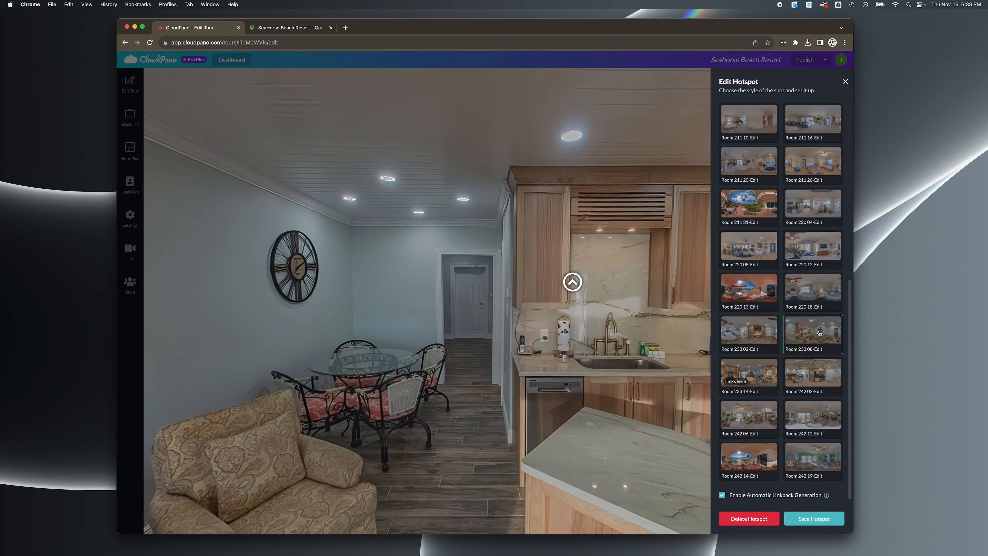
pyautogui.click(814, 518)
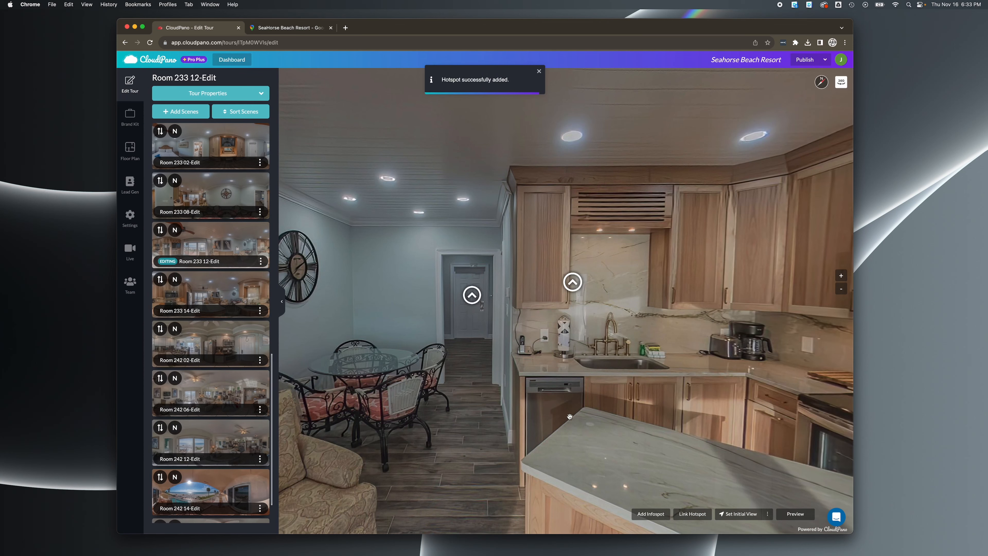
# Lower the kitchen hotspot in Room 233 12-Edit slightly and, in Room 233 08-Edit, the Room 233 02-Edit hotspot in the bedroom doorway
pyautogui.moveTo(575, 291)
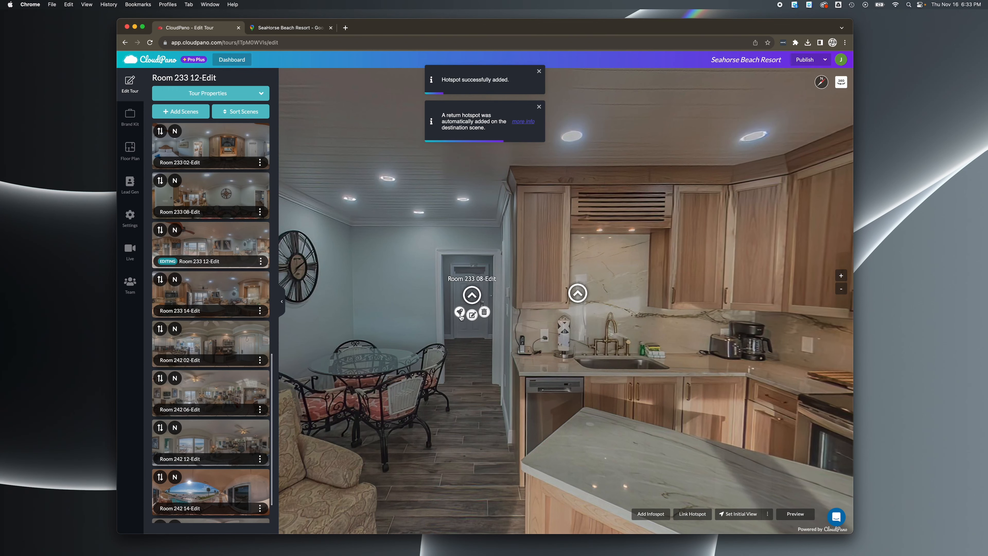
pyautogui.click(471, 296)
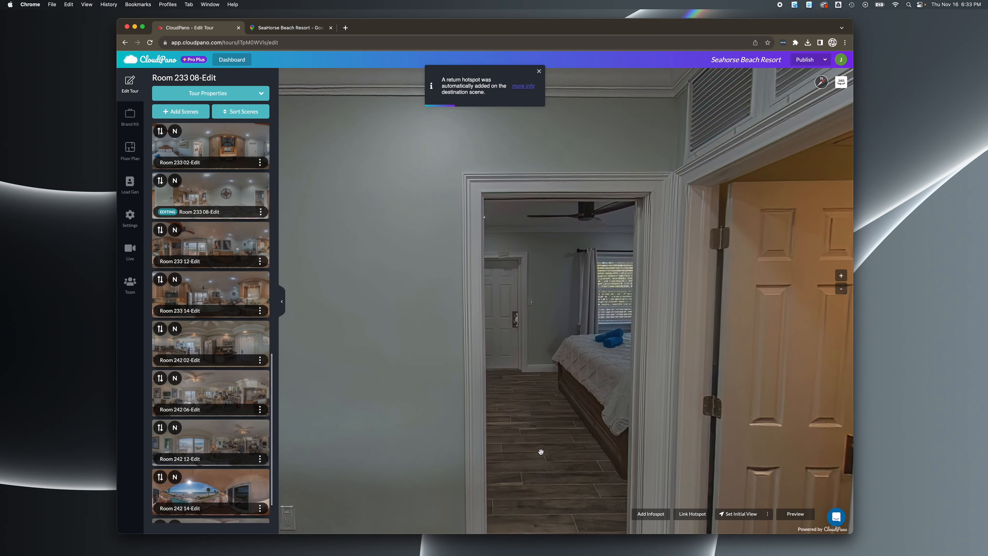
pyautogui.moveTo(495, 300)
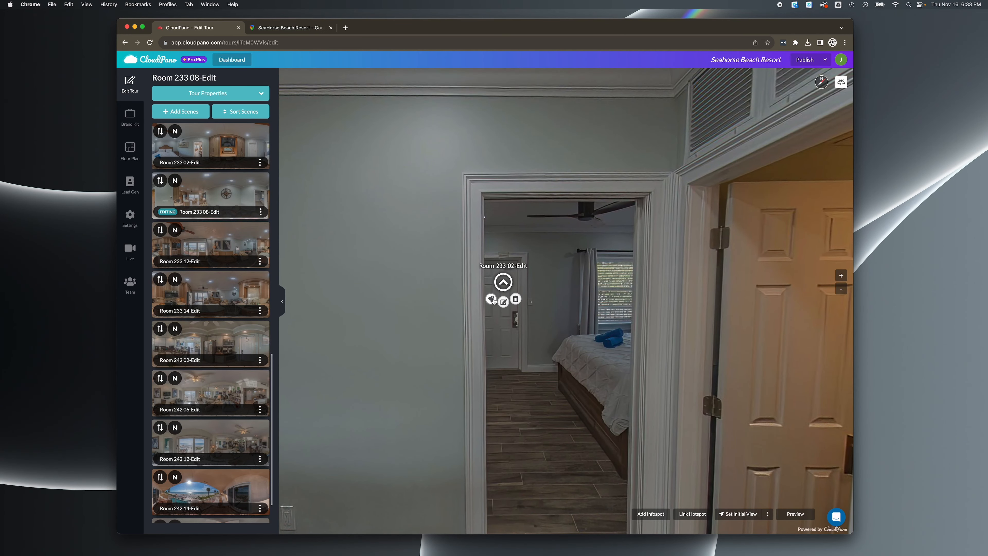
pyautogui.moveTo(504, 288); pyautogui.dragTo(510, 312)
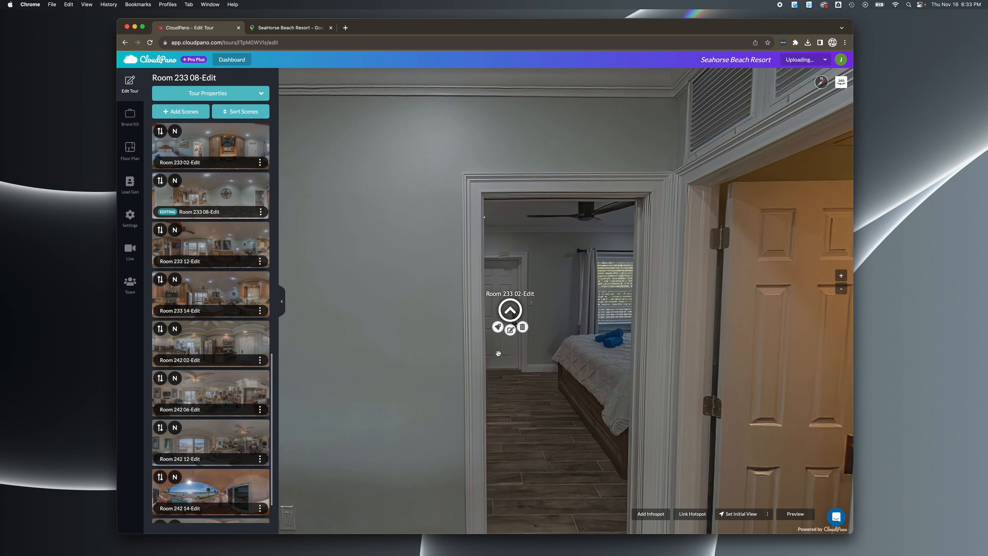
# Check the Room 233 02-Edit scene's compass direction near the entrance door against the resort's satellite view in Google Maps
pyautogui.click(510, 312)
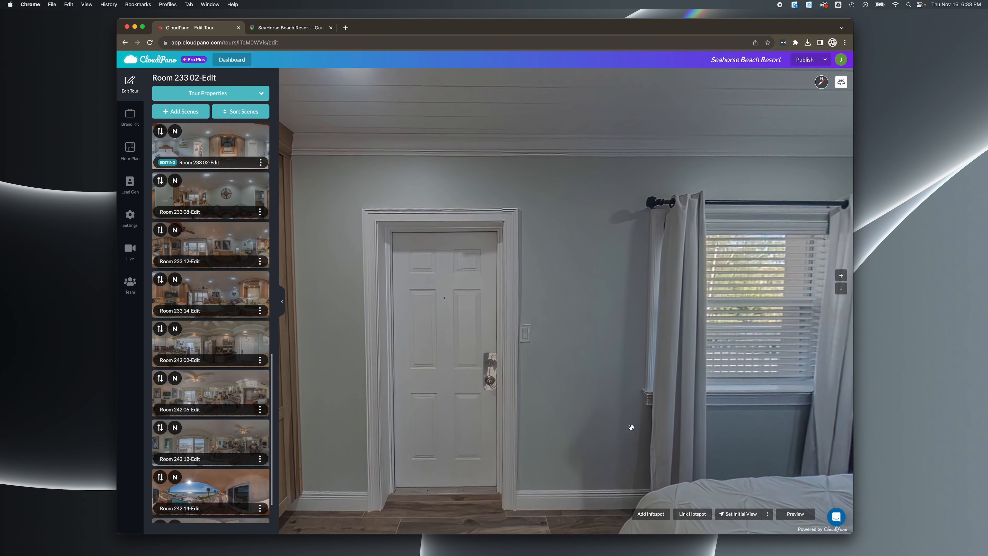
pyautogui.moveTo(527, 357); pyautogui.dragTo(567, 358)
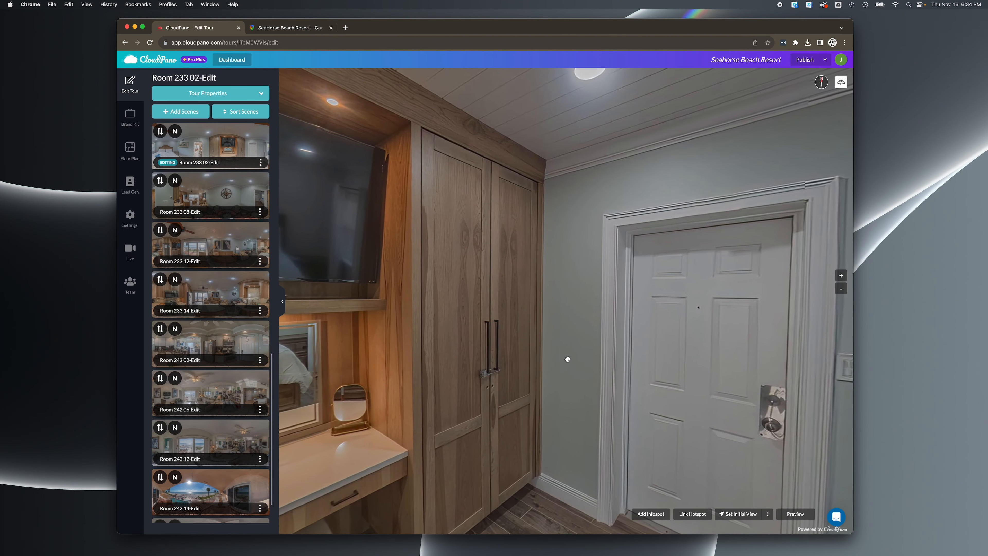
pyautogui.click(821, 80)
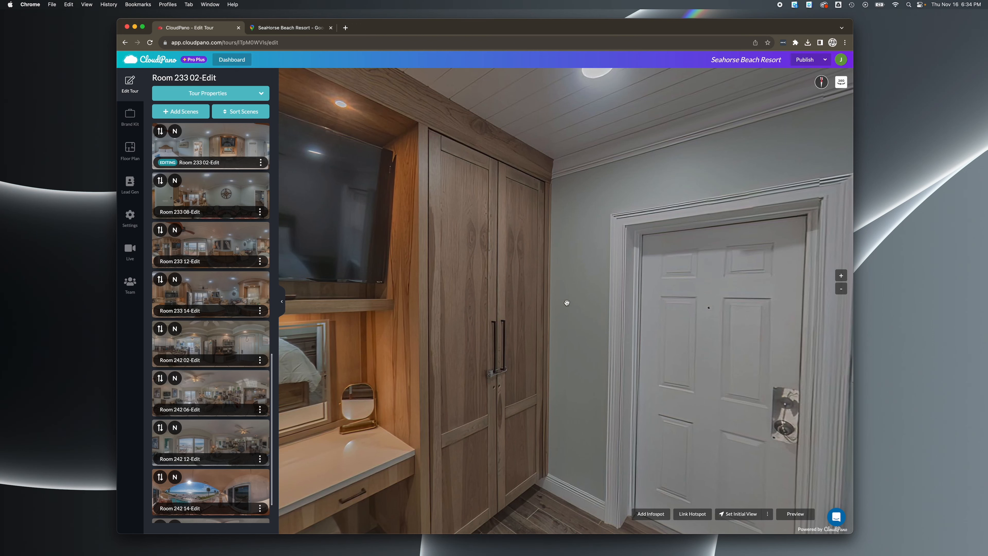
pyautogui.click(289, 28)
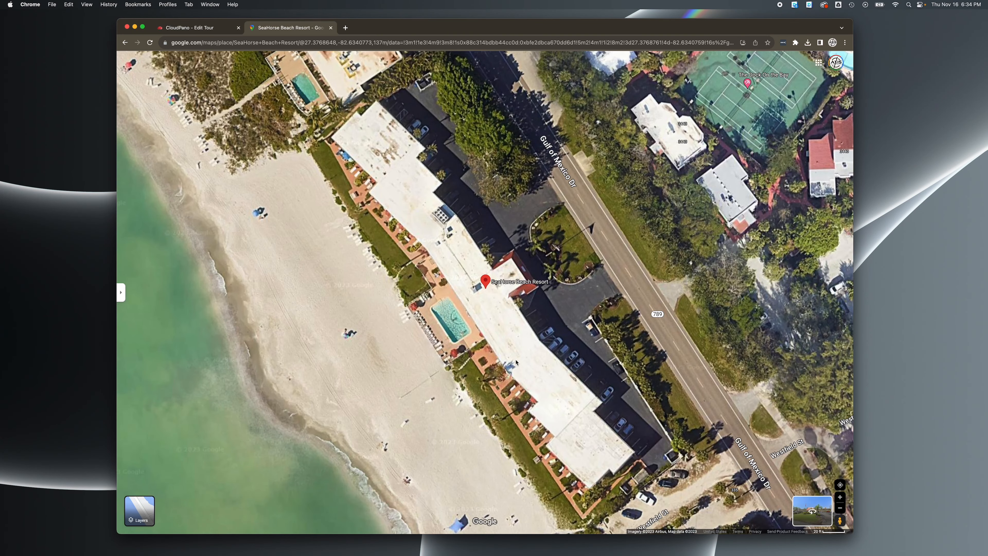